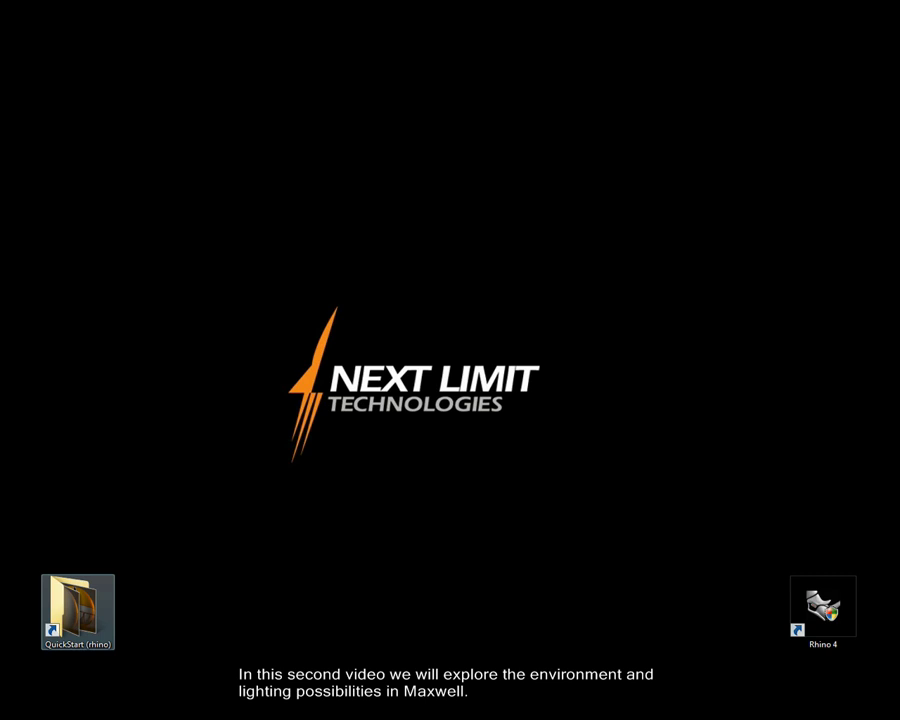
Open the QuickStart folder and load the QuickStart (raw).3dm scene in Rhino.
{"action": "double_click", "coordinate": [89, 623]}
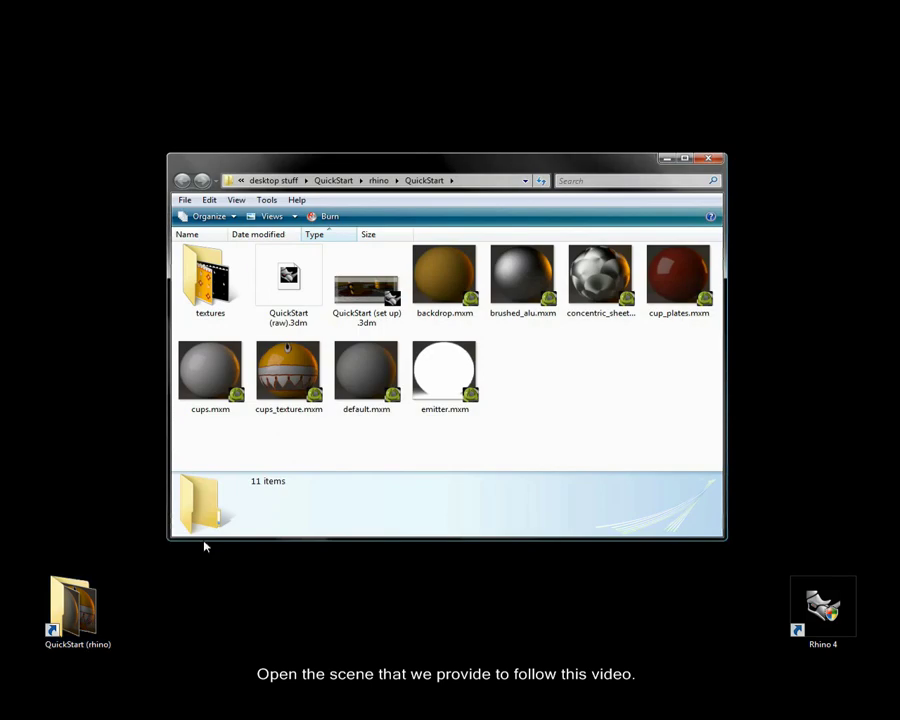
{"action": "double_click", "coordinate": [278, 303]}
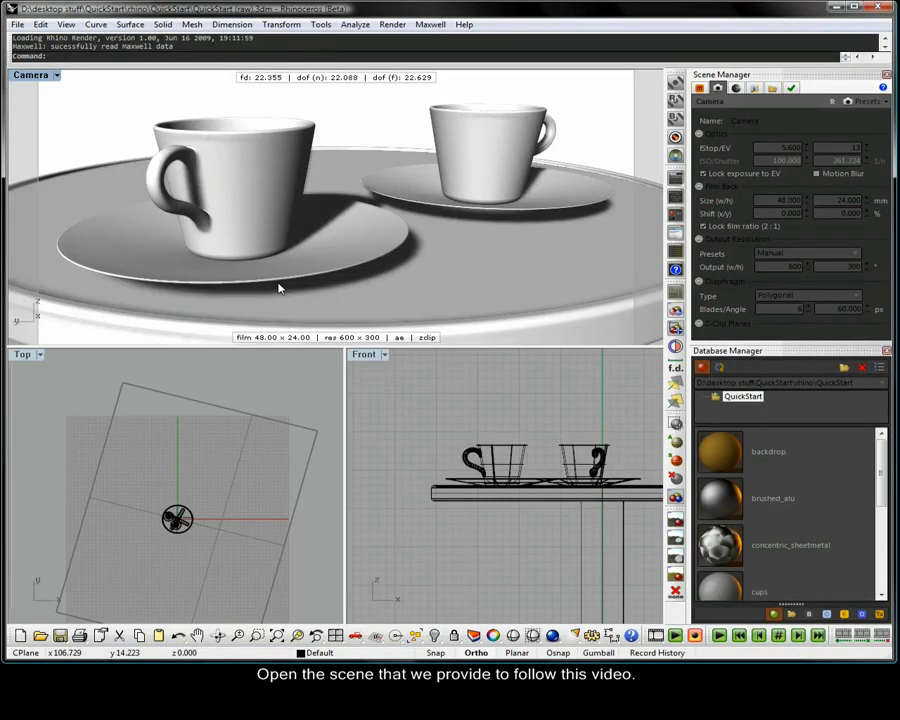
Switch the perspective viewport to look through Camera2.
{"action": "left_click", "coordinate": [56, 76]}
{"action": "mouse_move", "coordinate": [122, 260]}
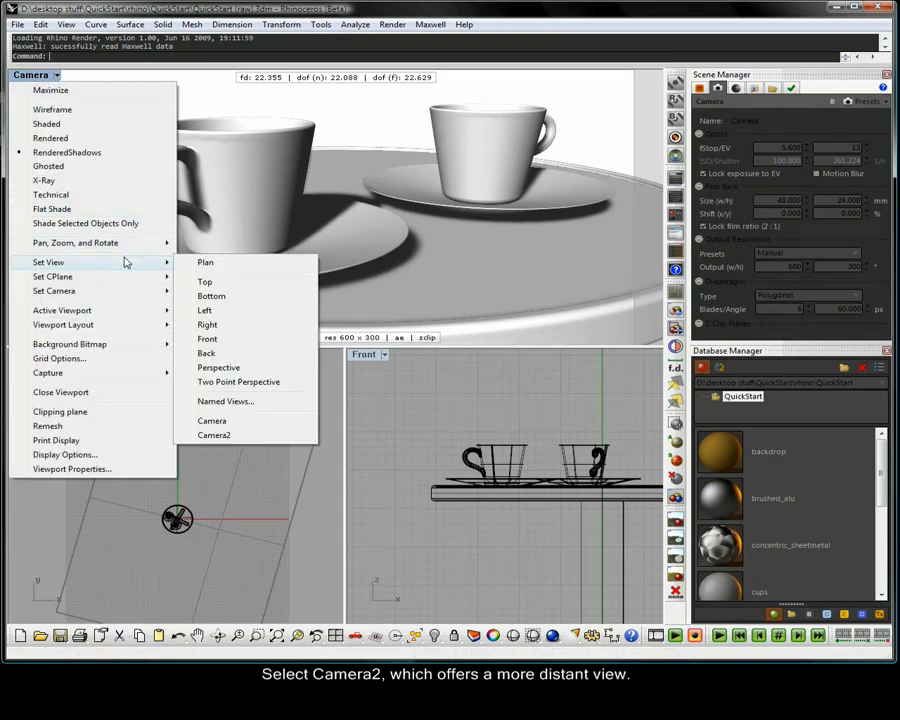
{"action": "left_click", "coordinate": [261, 438]}
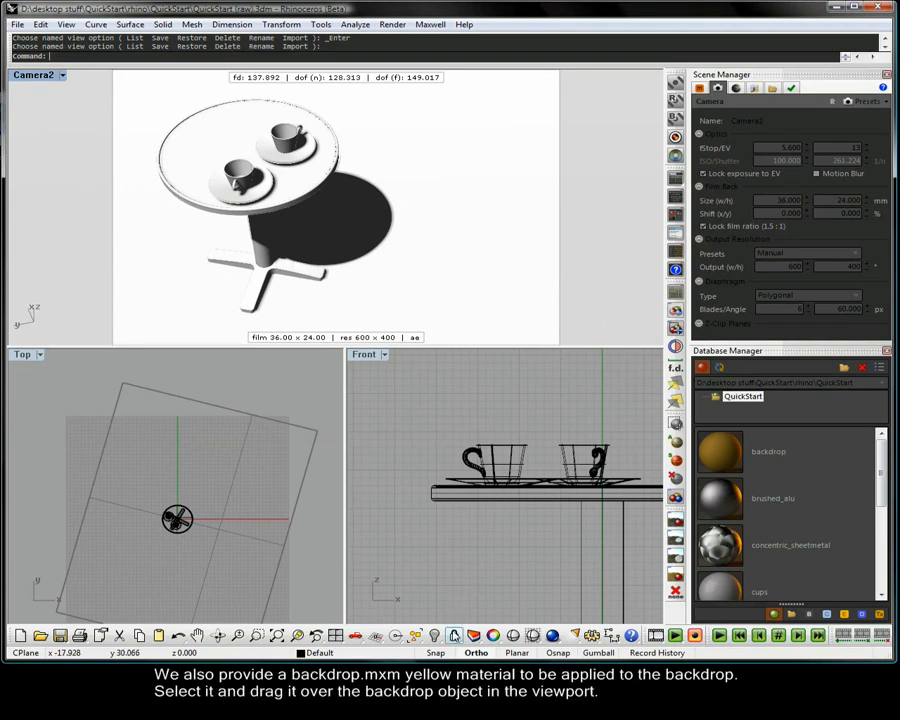
Unlock the backdrop object and apply the yellow backdrop material to it.
{"action": "left_click", "coordinate": [453, 636]}
{"action": "left_click", "coordinate": [498, 280]}
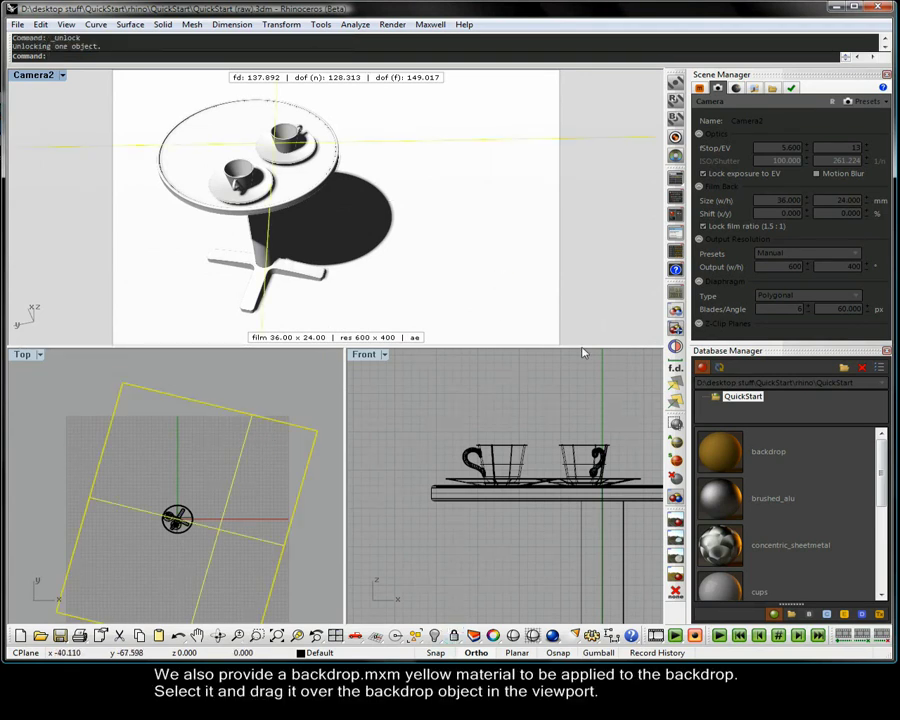
{"action": "left_click_drag", "start_coordinate": [733, 458], "coordinate": [498, 250]}
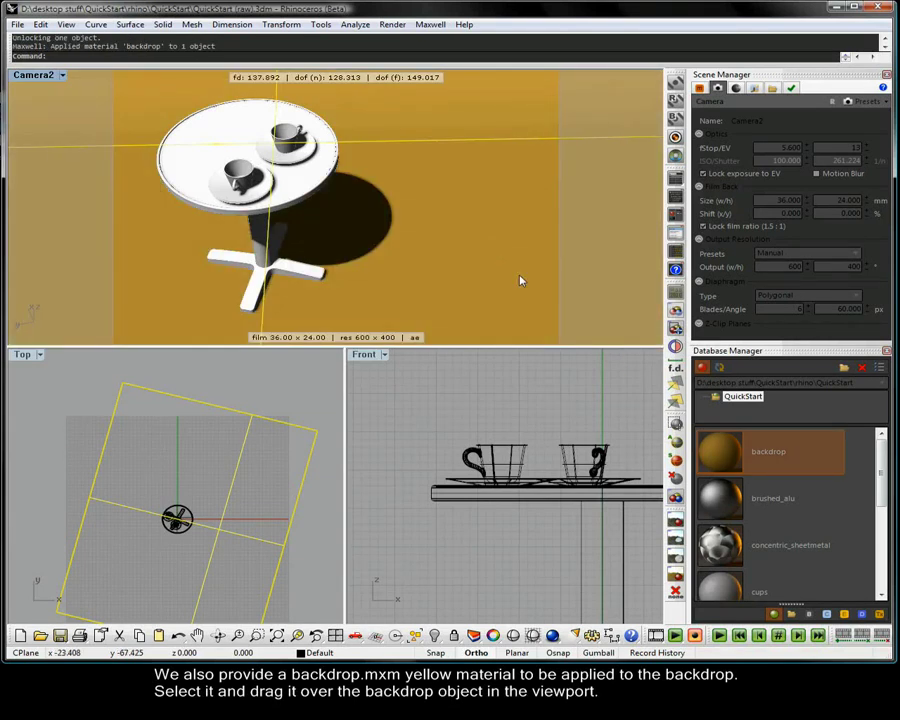
Set the Maxwell environment type to Sky Dome.
{"action": "left_click", "coordinate": [755, 89]}
{"action": "left_click", "coordinate": [748, 122]}
{"action": "left_click", "coordinate": [748, 137]}
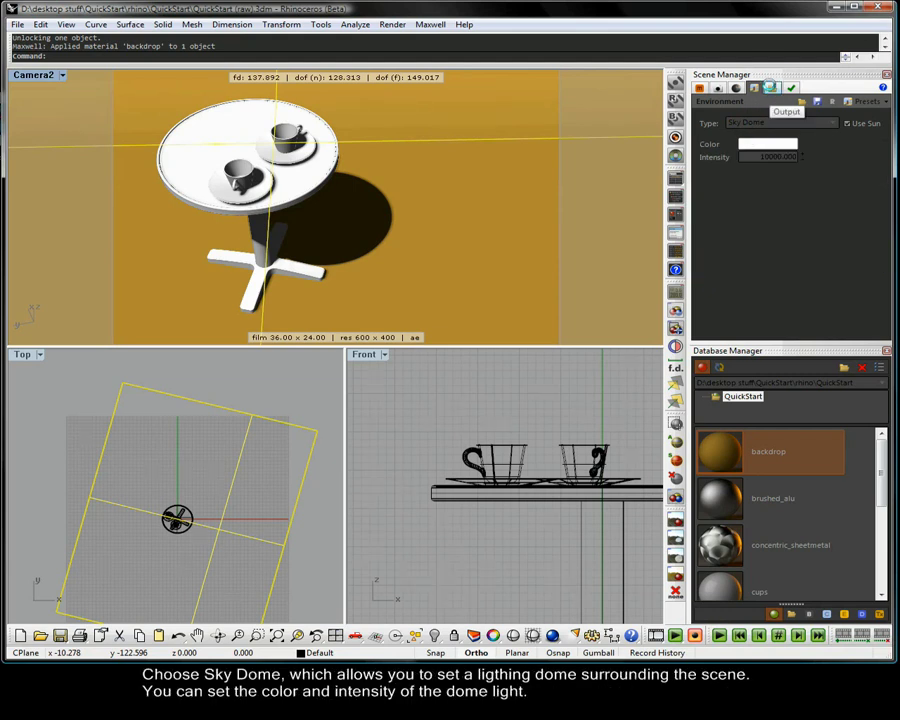
Set the render time to 1 and name the output sky_dome.
{"action": "left_click", "coordinate": [771, 88]}
{"action": "scroll", "coordinate": [736, 267], "scroll_direction": "up", "scroll_amount": 3}
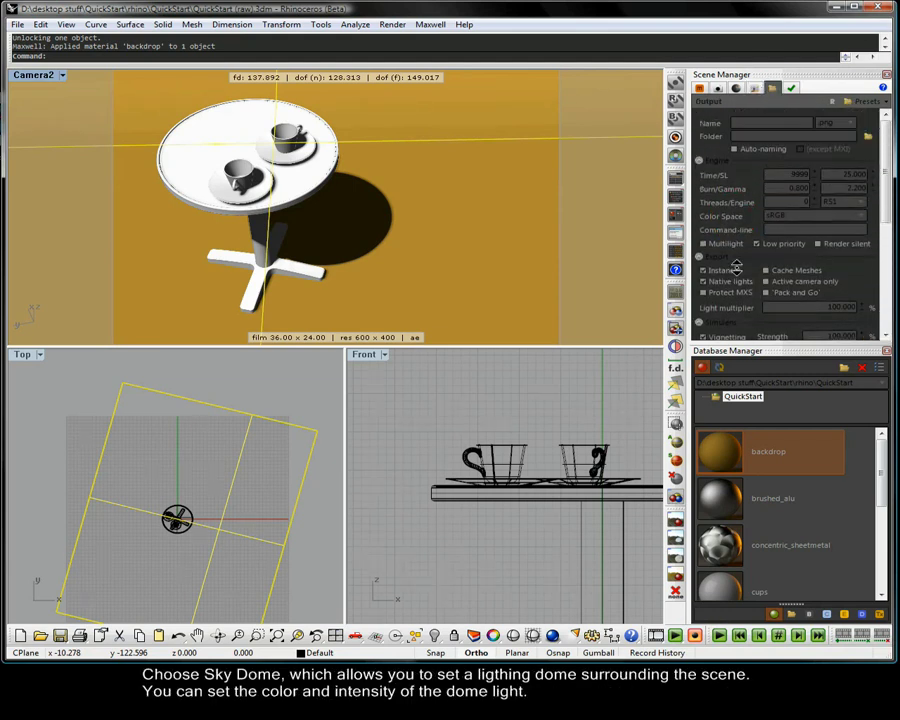
{"action": "double_click", "coordinate": [810, 178]}
{"action": "type", "text": "1"}
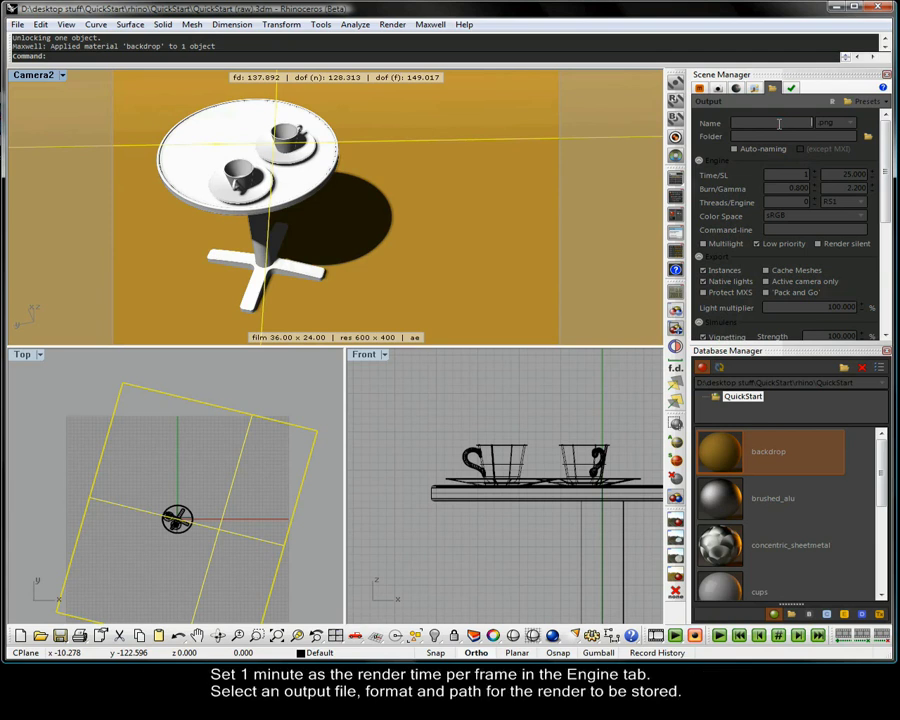
{"action": "left_click", "coordinate": [779, 123]}
{"action": "type", "text": "sky_dome"}
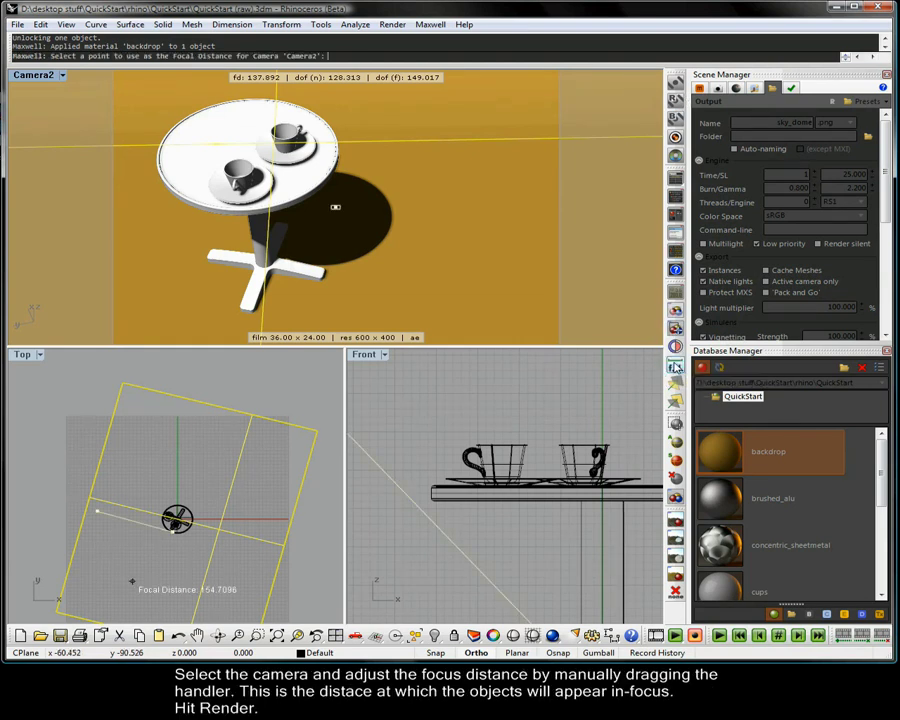
Pick Camera2's focal distance near the table and start the Maxwell render.
{"action": "left_click", "coordinate": [675, 367]}
{"action": "left_click", "coordinate": [500, 558]}
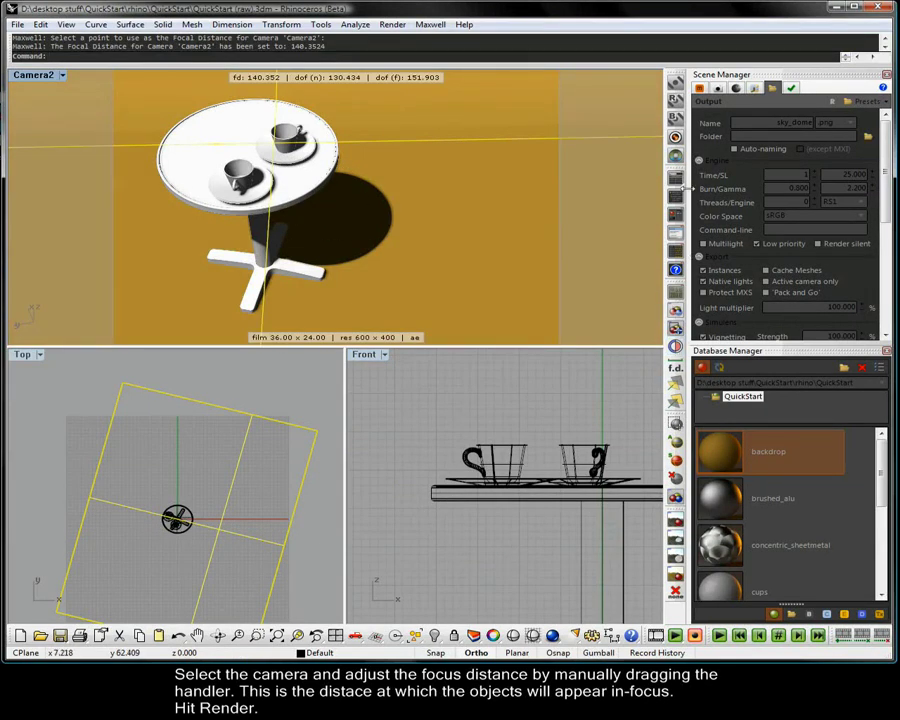
{"action": "left_click", "coordinate": [680, 87]}
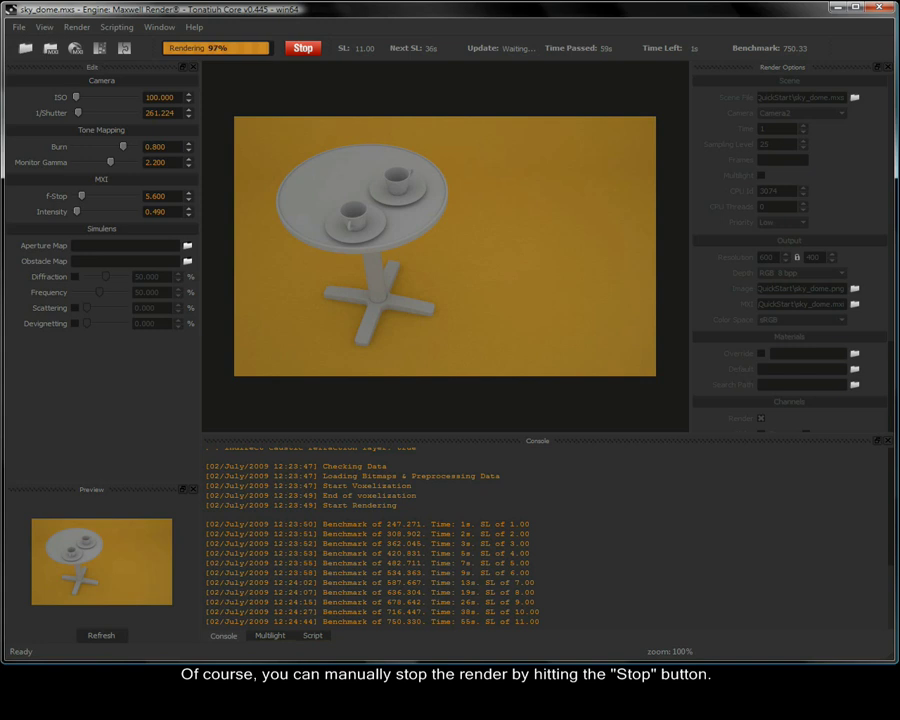
Close the finished render and rename the output to image_based.
{"action": "left_click", "coordinate": [879, 8]}
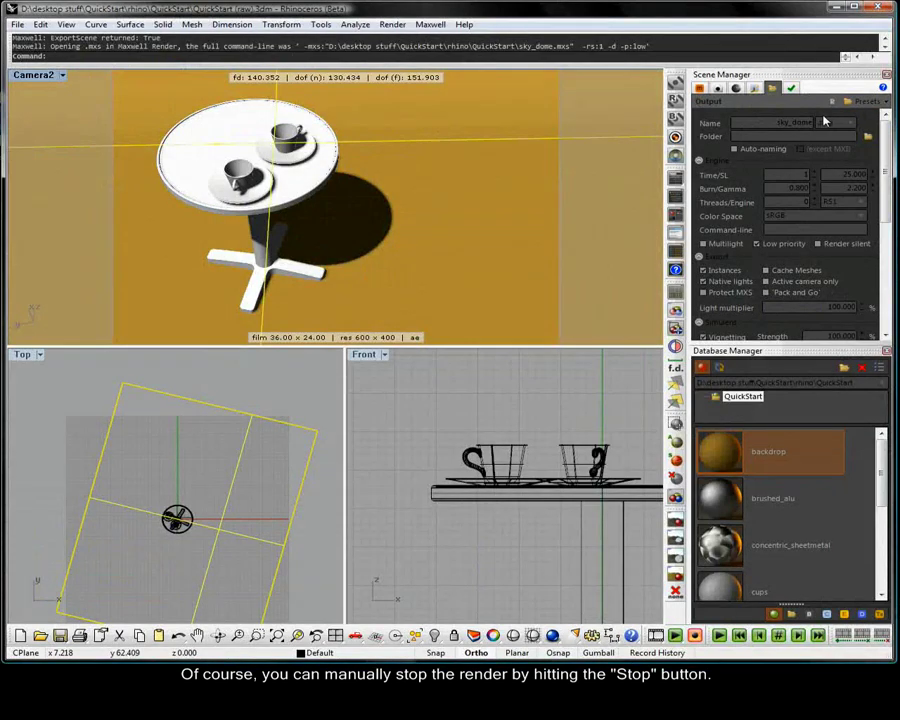
{"action": "left_click_drag", "start_coordinate": [777, 121], "coordinate": [815, 121]}
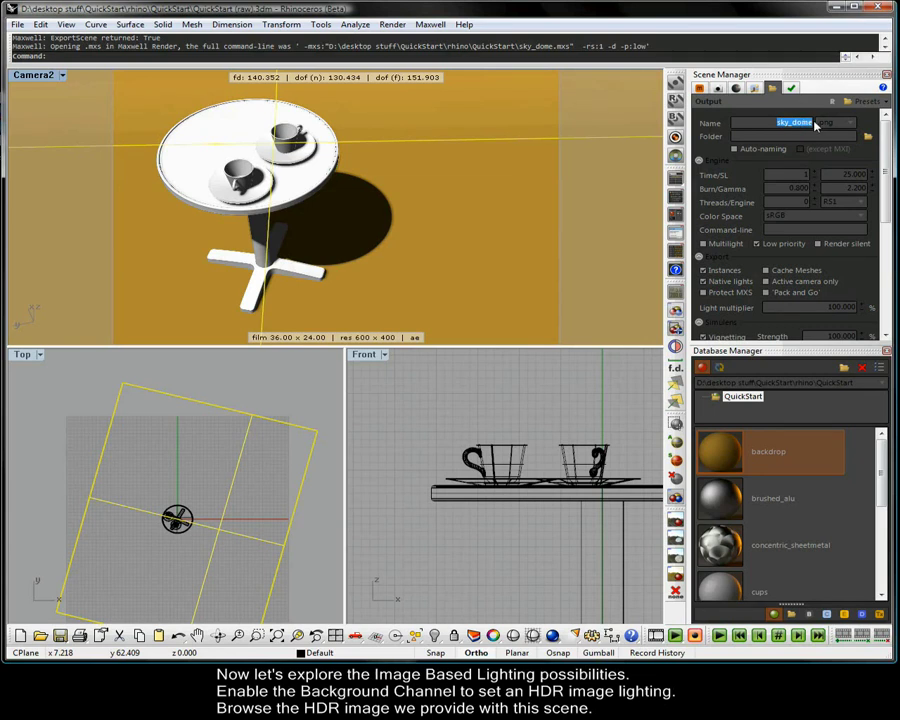
{"action": "type", "text": "image_based"}
Load carb_04.hdr as the image-based environment and render the scene.
{"action": "left_click", "coordinate": [756, 89]}
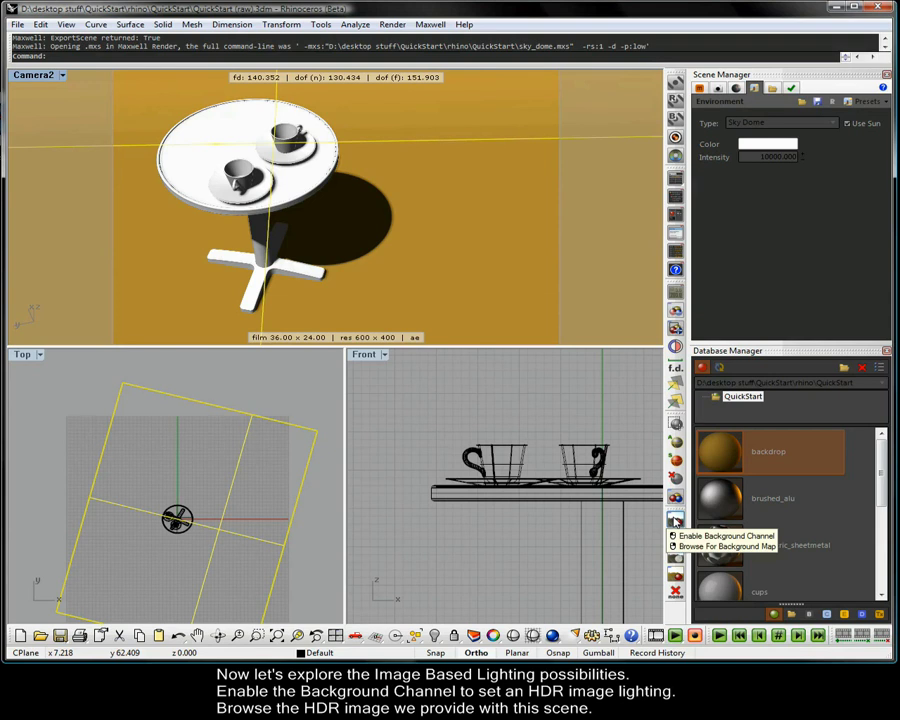
{"action": "right_click", "coordinate": [675, 520]}
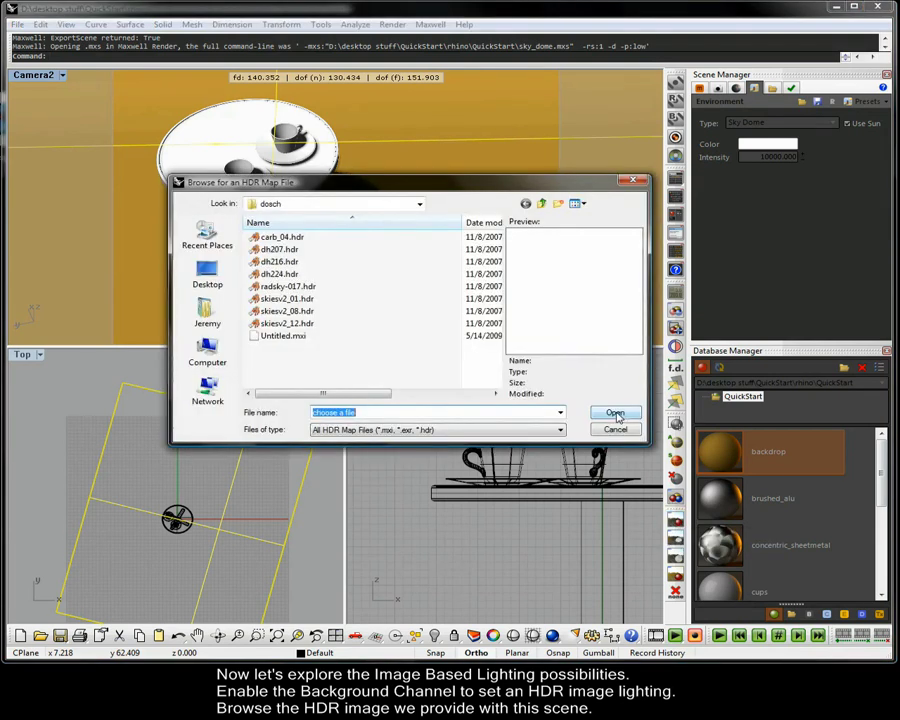
{"action": "left_click", "coordinate": [298, 237]}
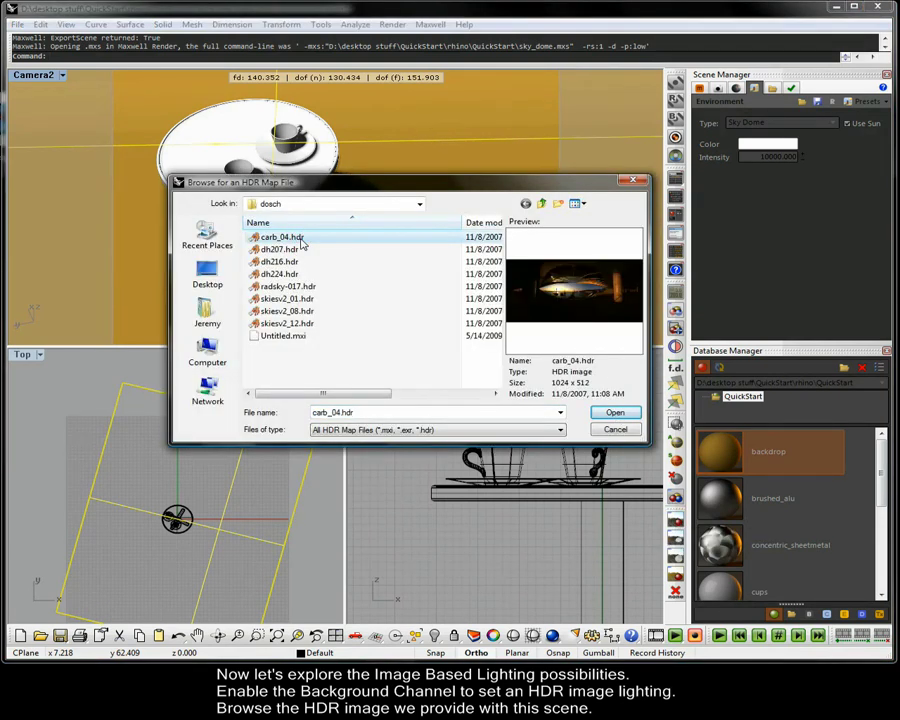
{"action": "double_click", "coordinate": [298, 237]}
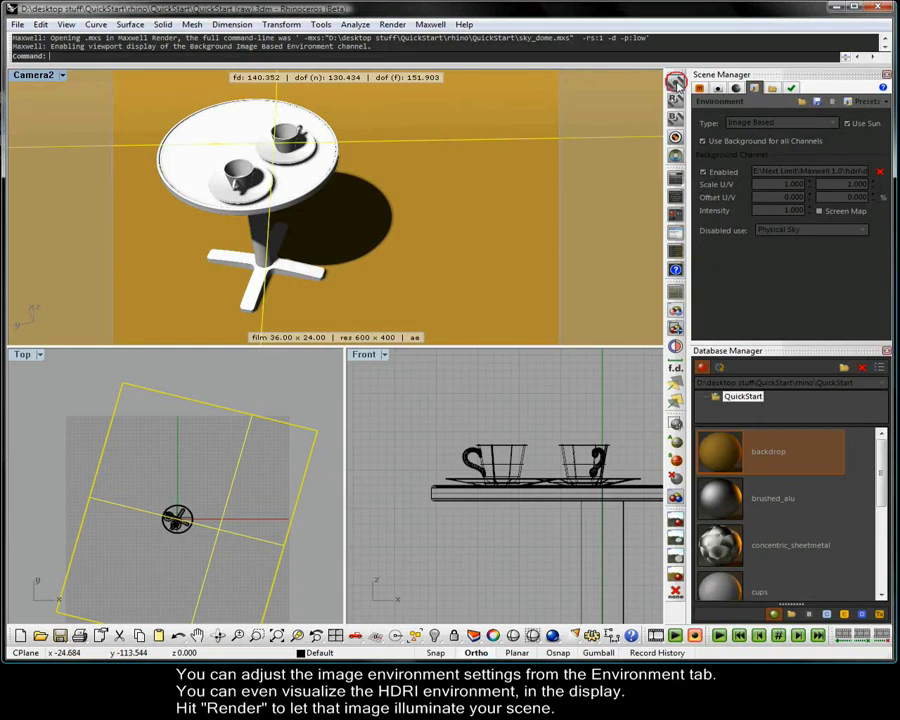
{"action": "left_click", "coordinate": [675, 81]}
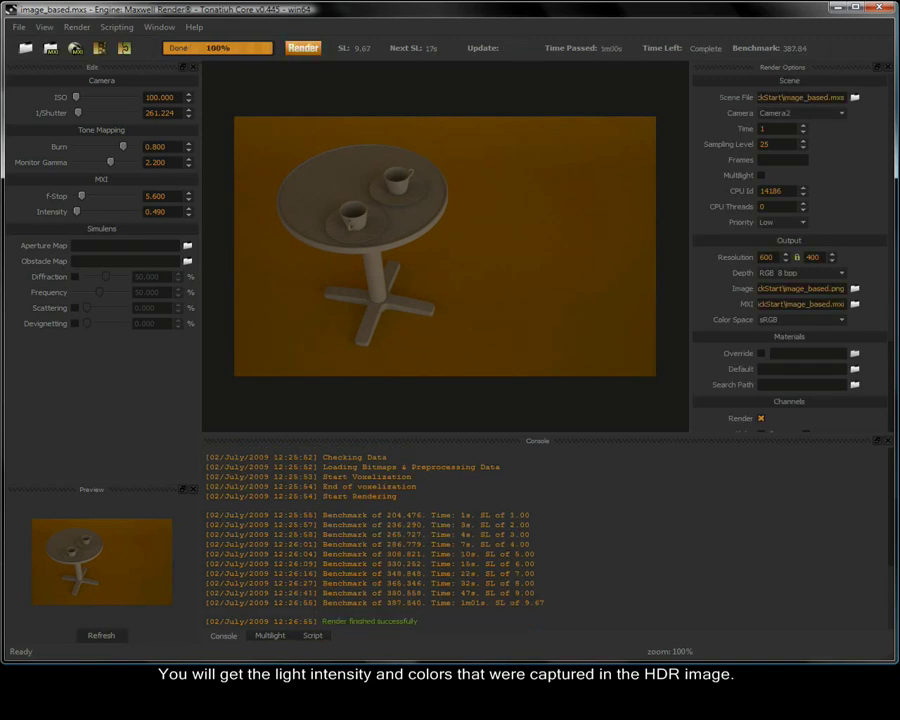
Close the finished render and set the environment type to None.
{"action": "left_click", "coordinate": [879, 8]}
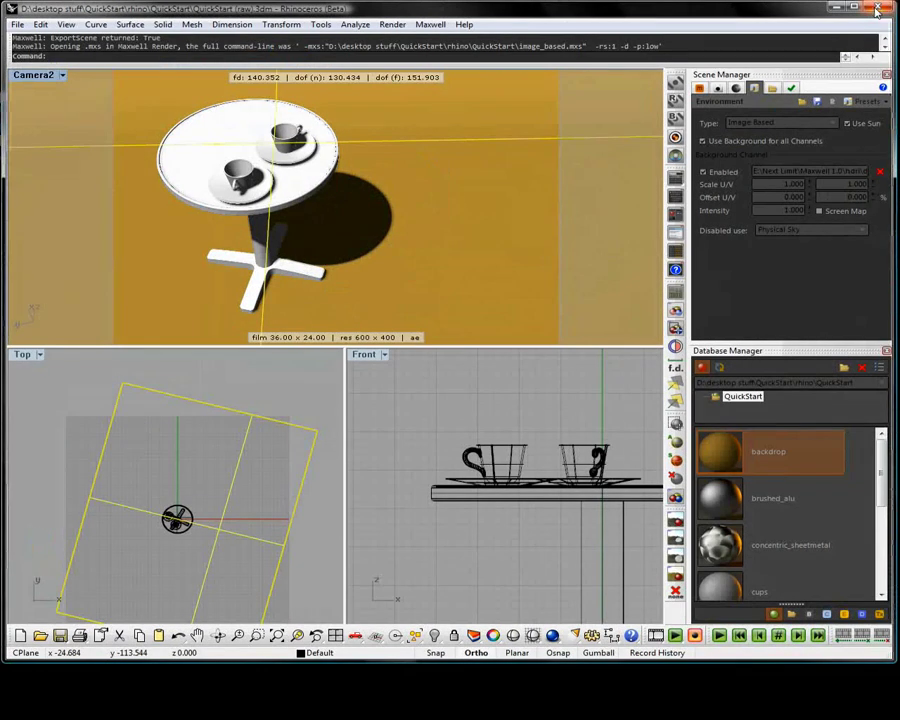
{"action": "left_click", "coordinate": [771, 121]}
{"action": "left_click", "coordinate": [765, 166]}
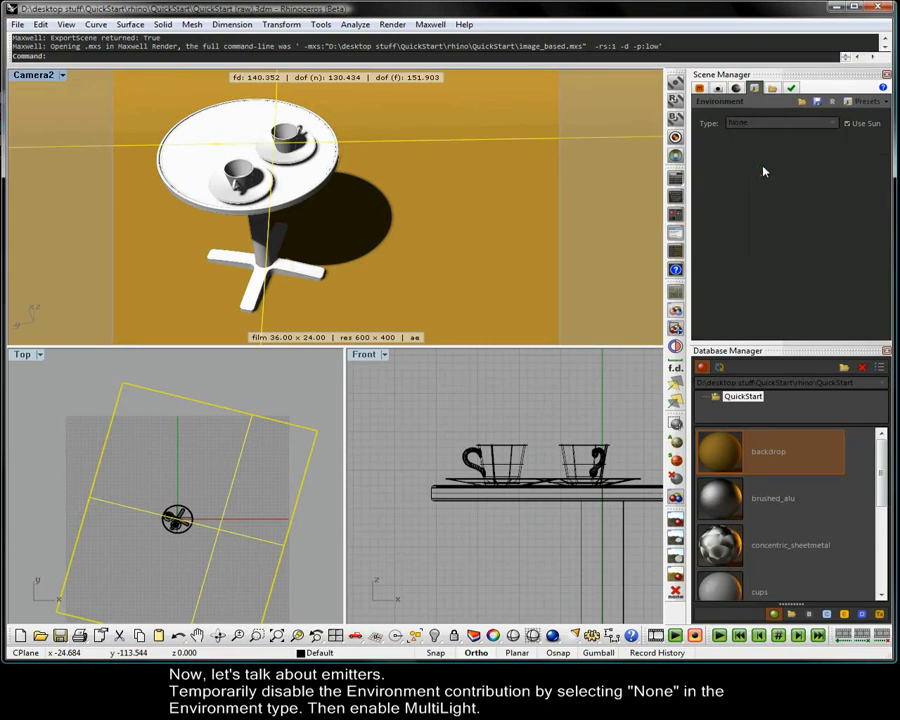
Rename the output to emitter_based and enable Multilight.
{"action": "left_click", "coordinate": [773, 90]}
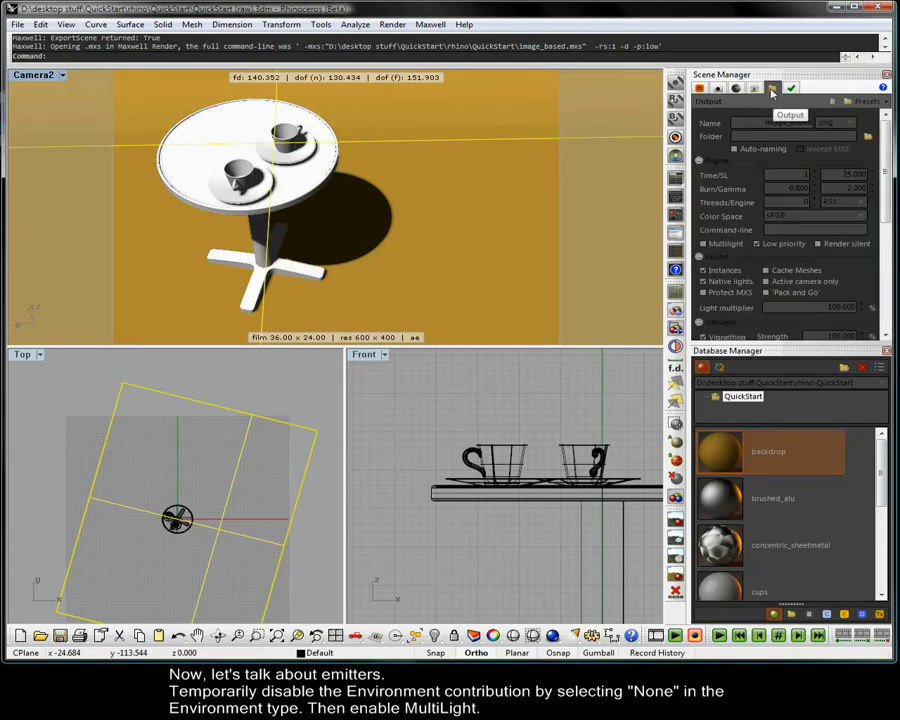
{"action": "left_click_drag", "start_coordinate": [766, 122], "coordinate": [785, 124]}
{"action": "type", "text": "emitter"}
{"action": "left_click", "coordinate": [722, 245]}
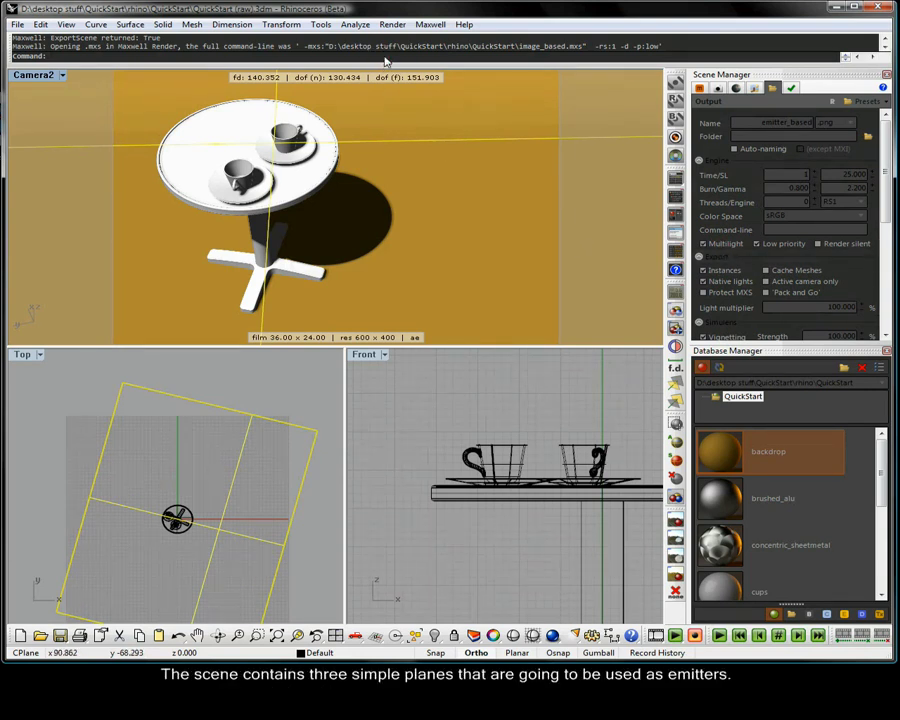
Reveal the three hidden emitter planes with Show and turn off the HDR background display.
{"action": "type", "text": "Show"}
{"action": "key", "text": "Return"}
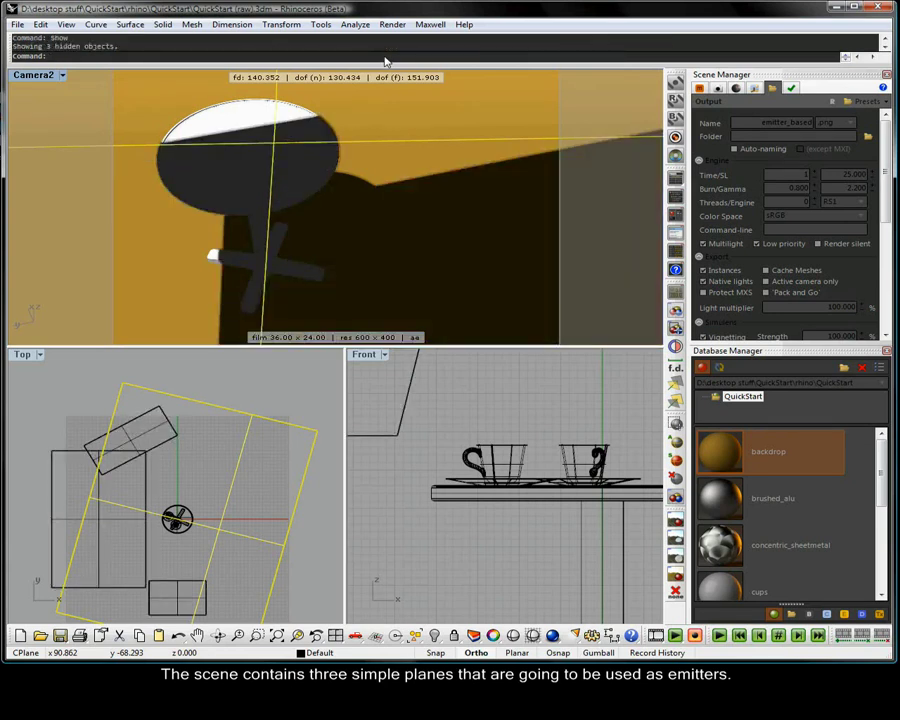
{"action": "right_click_drag", "start_coordinate": [307, 315], "coordinate": [295, 165]}
{"action": "scroll", "coordinate": [402, 215], "scroll_direction": "down", "scroll_amount": 5}
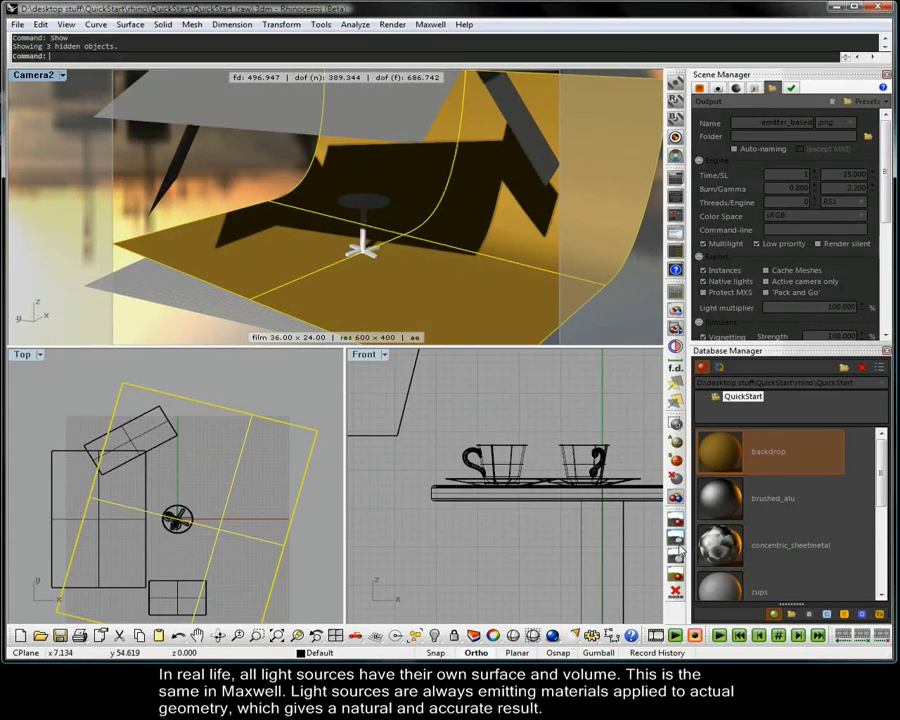
{"action": "left_click", "coordinate": [676, 591]}
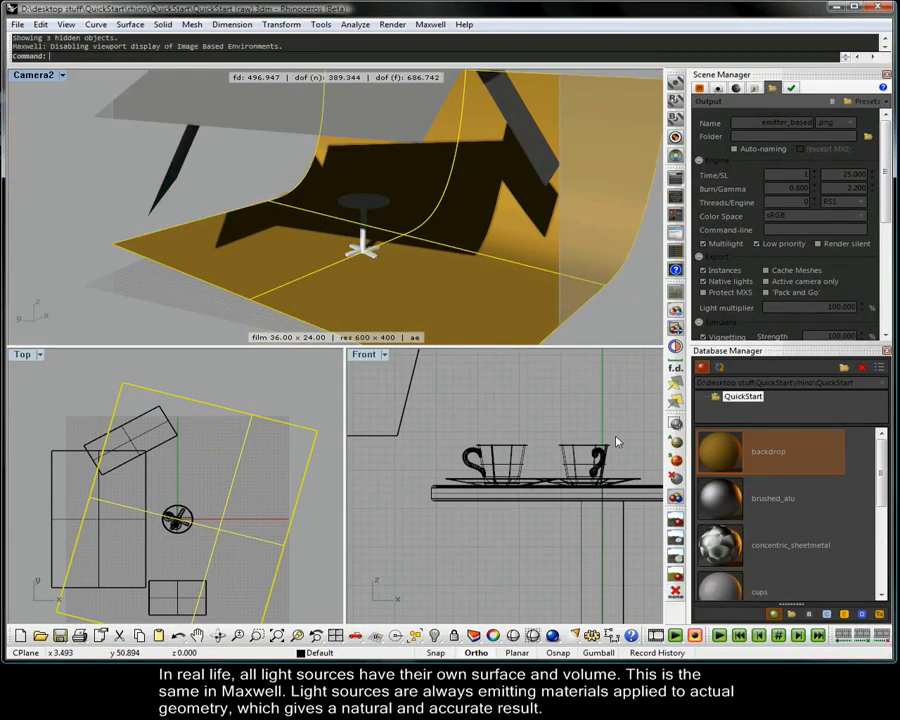
{"action": "right_click_drag", "start_coordinate": [468, 262], "coordinate": [509, 306]}
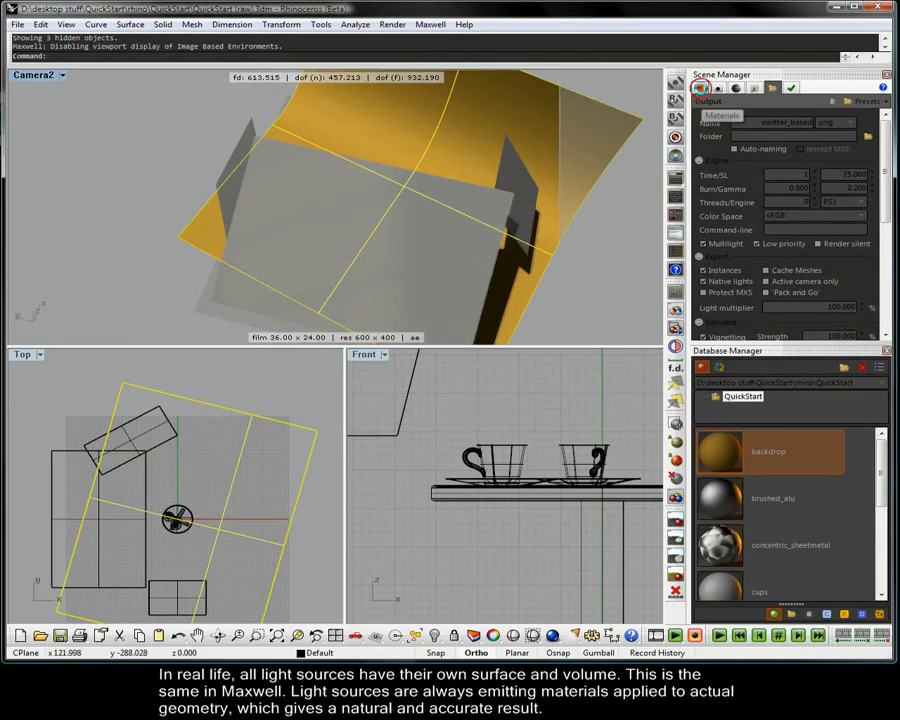
Create a 300-watt Emitter (w) material via the Material Wizard and open it for editing.
{"action": "left_click", "coordinate": [701, 89]}
{"action": "right_click", "coordinate": [723, 187]}
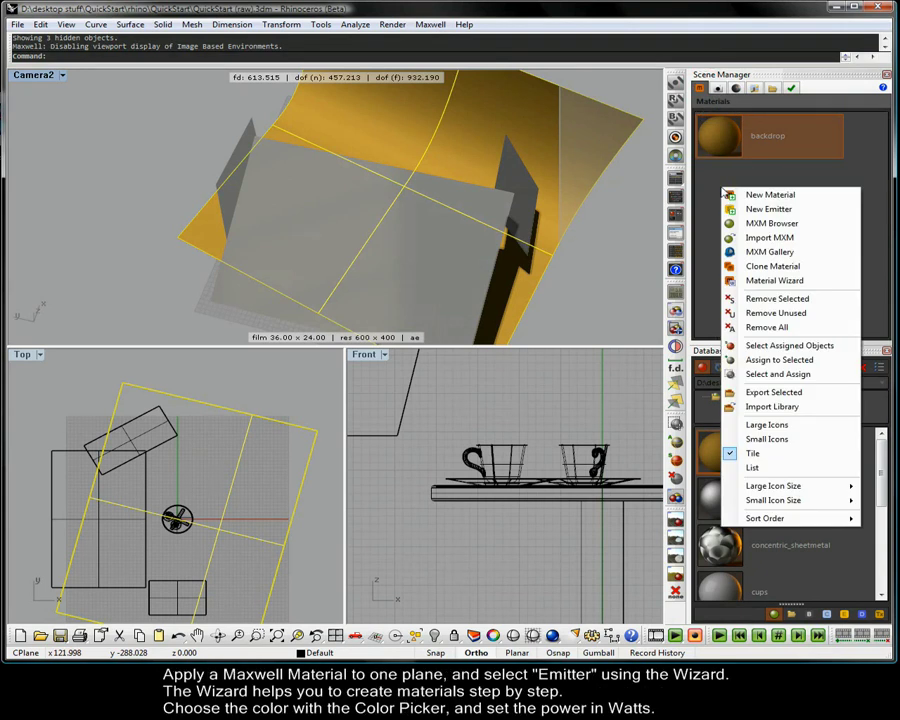
{"action": "left_click", "coordinate": [747, 281]}
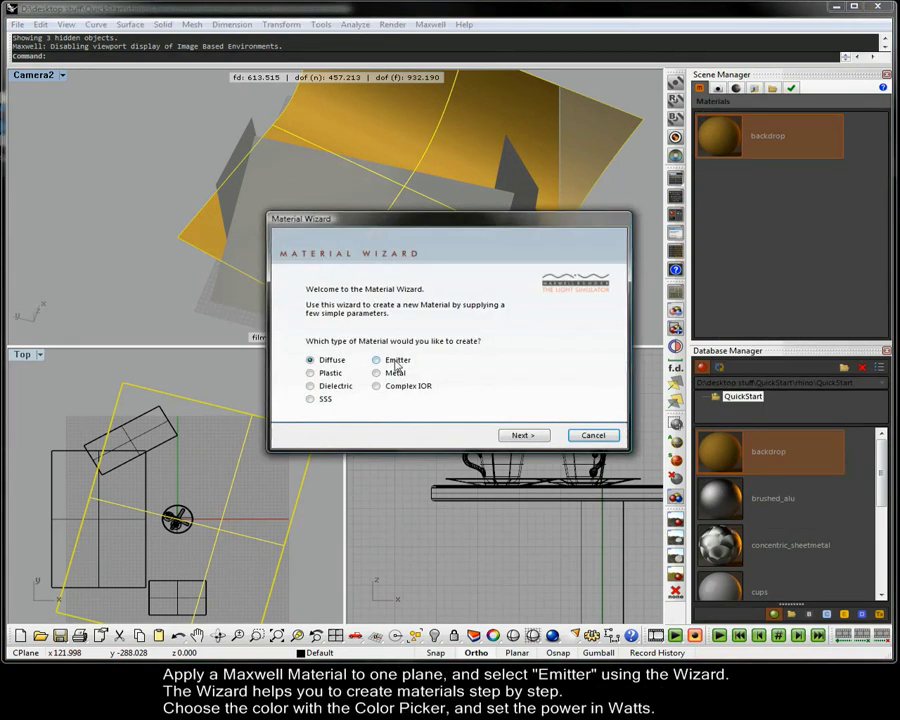
{"action": "left_click", "coordinate": [396, 362]}
{"action": "left_click", "coordinate": [520, 435]}
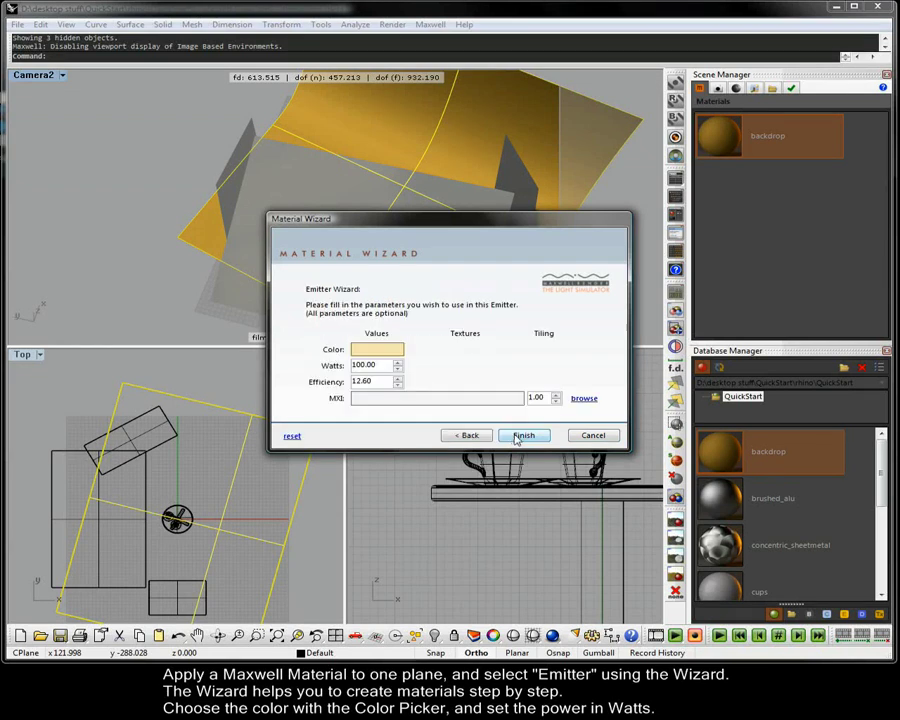
{"action": "left_click_drag", "start_coordinate": [378, 366], "coordinate": [329, 370]}
{"action": "type", "text": "300"}
{"action": "left_click", "coordinate": [524, 435]}
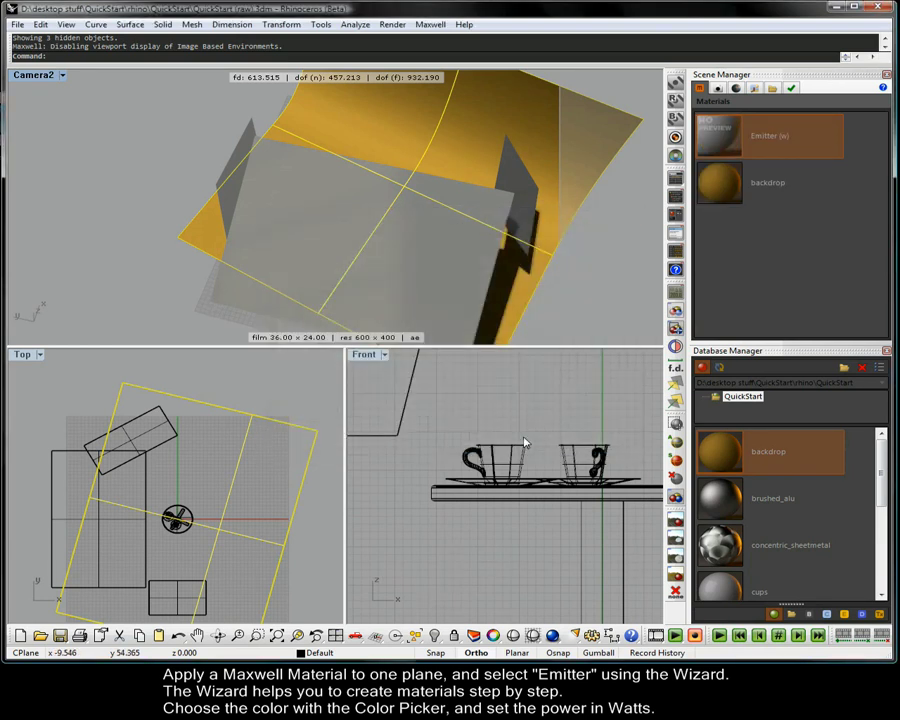
{"action": "double_click", "coordinate": [727, 148]}
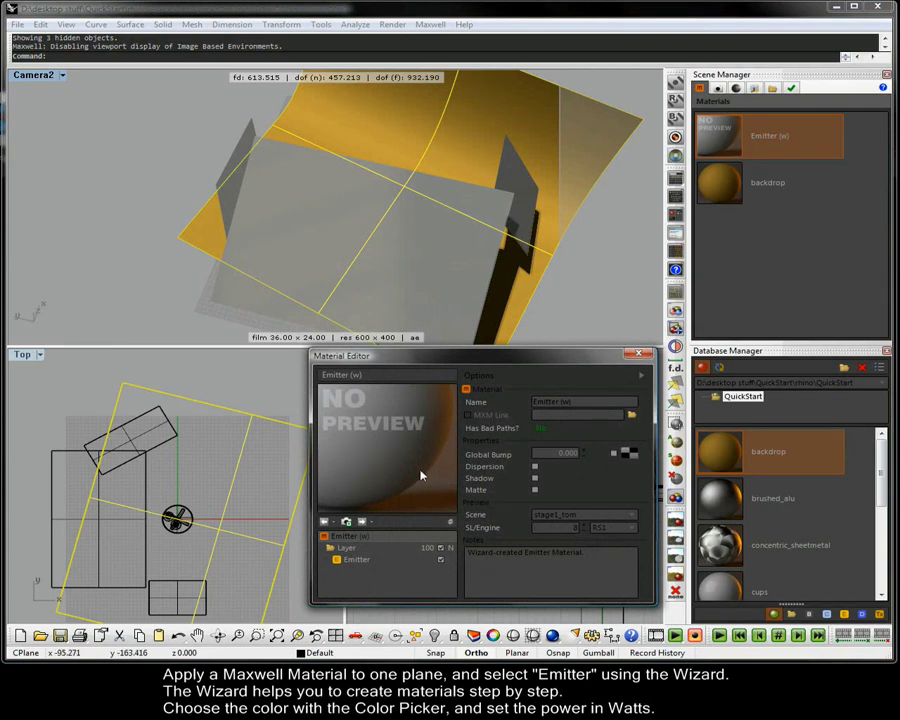
Preview the emitter material and rename it 300w.
{"action": "left_click", "coordinate": [403, 549]}
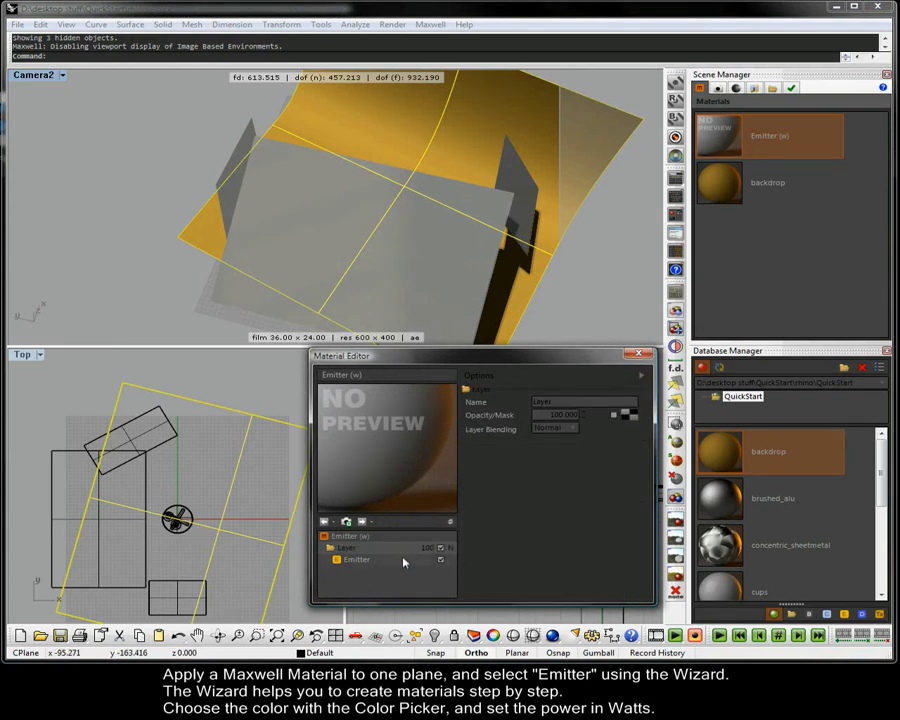
{"action": "left_click", "coordinate": [403, 561]}
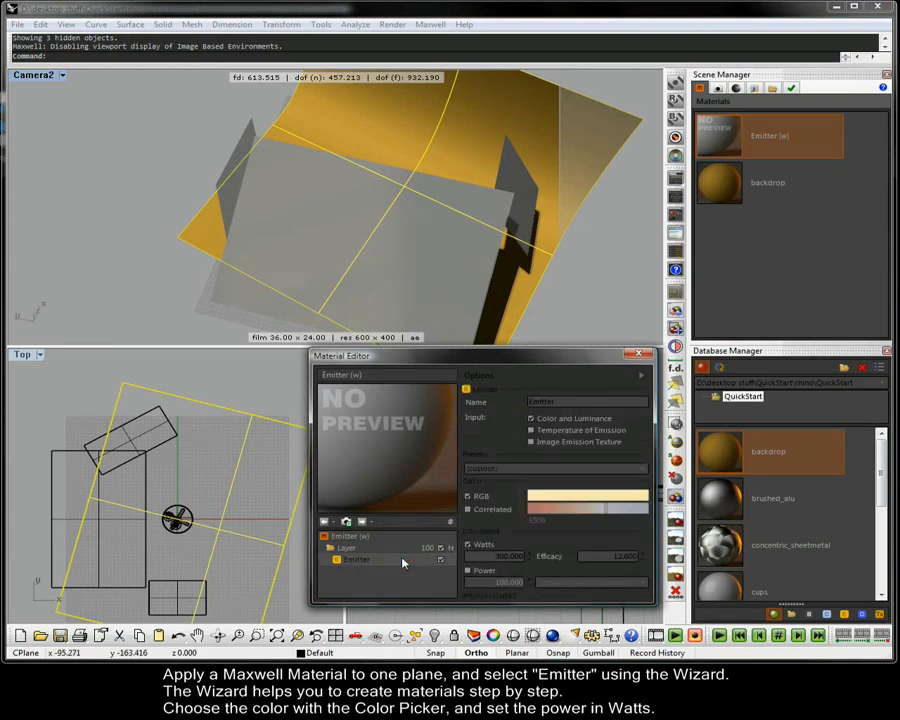
{"action": "left_click", "coordinate": [451, 538]}
{"action": "left_click", "coordinate": [508, 400]}
{"action": "type", "text": "300"}
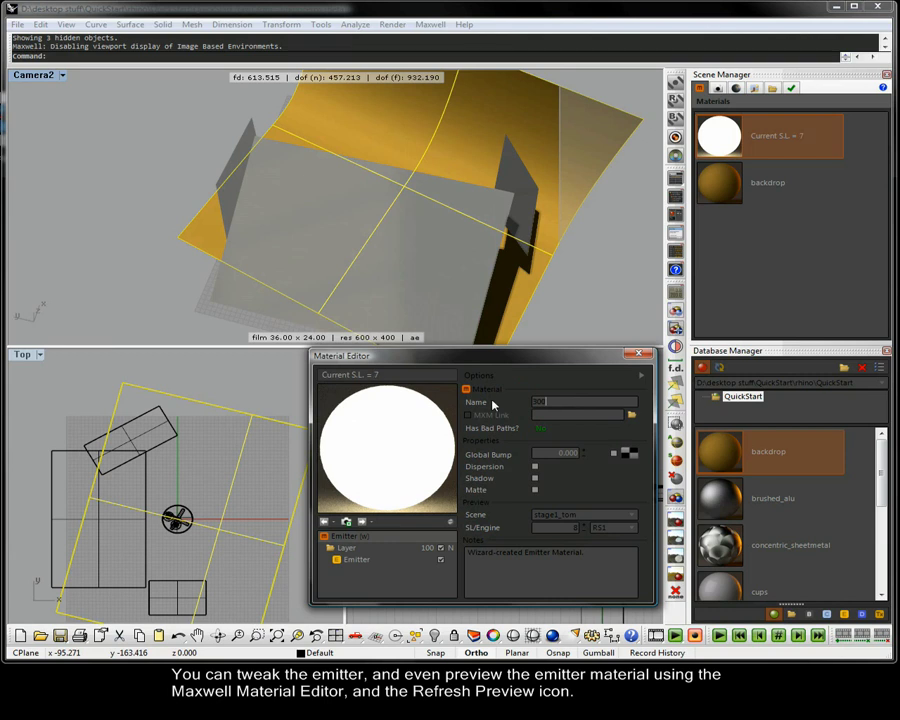
{"action": "type", "text": "w"}
Add a new Emitter material and give it a light blue colour.
{"action": "left_click", "coordinate": [479, 375]}
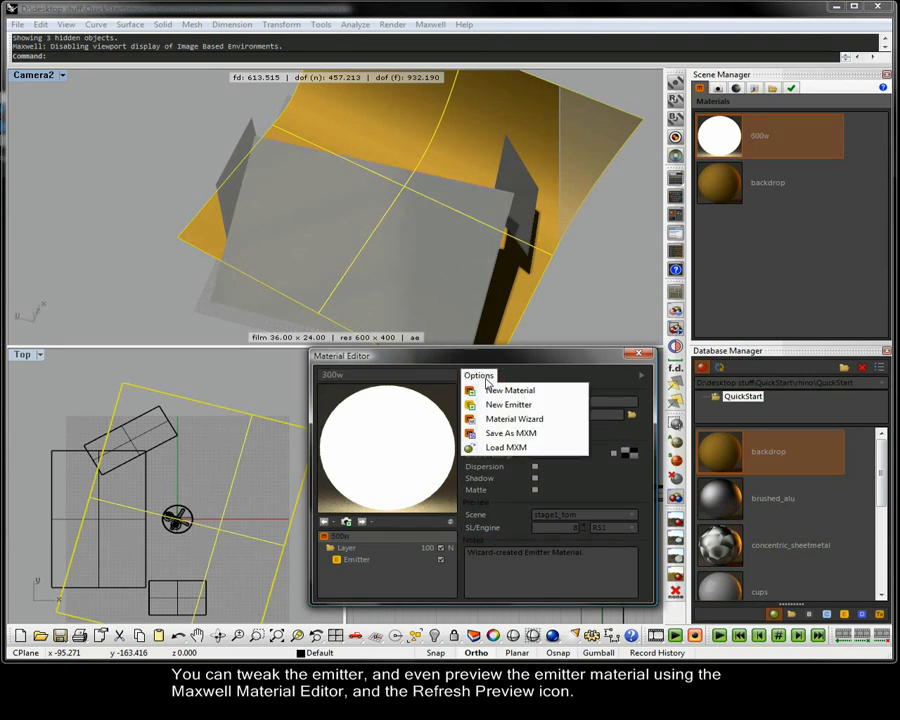
{"action": "left_click", "coordinate": [488, 404]}
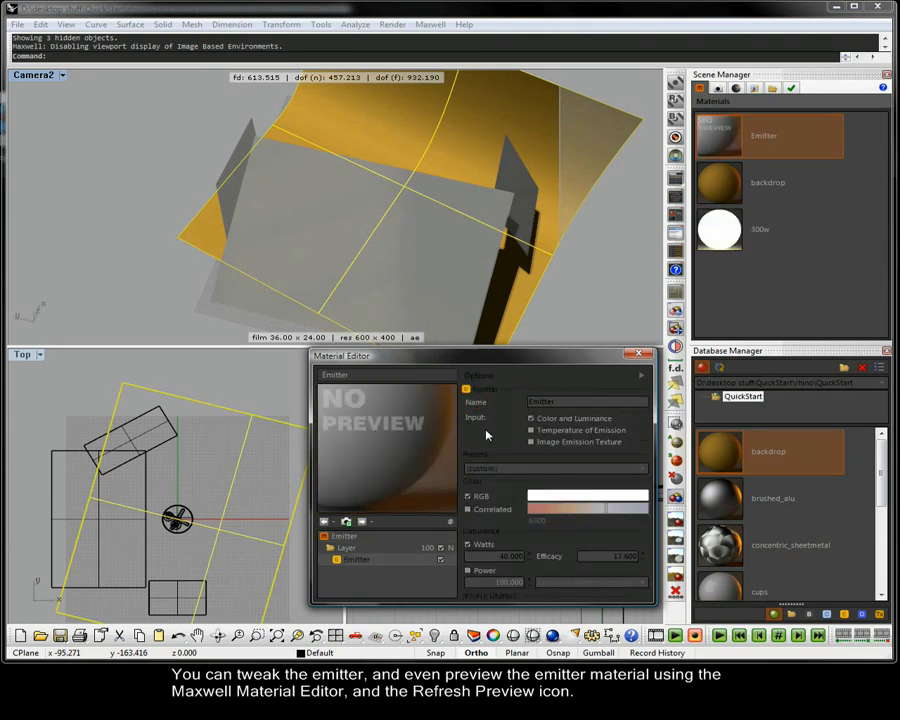
{"action": "left_click", "coordinate": [536, 494]}
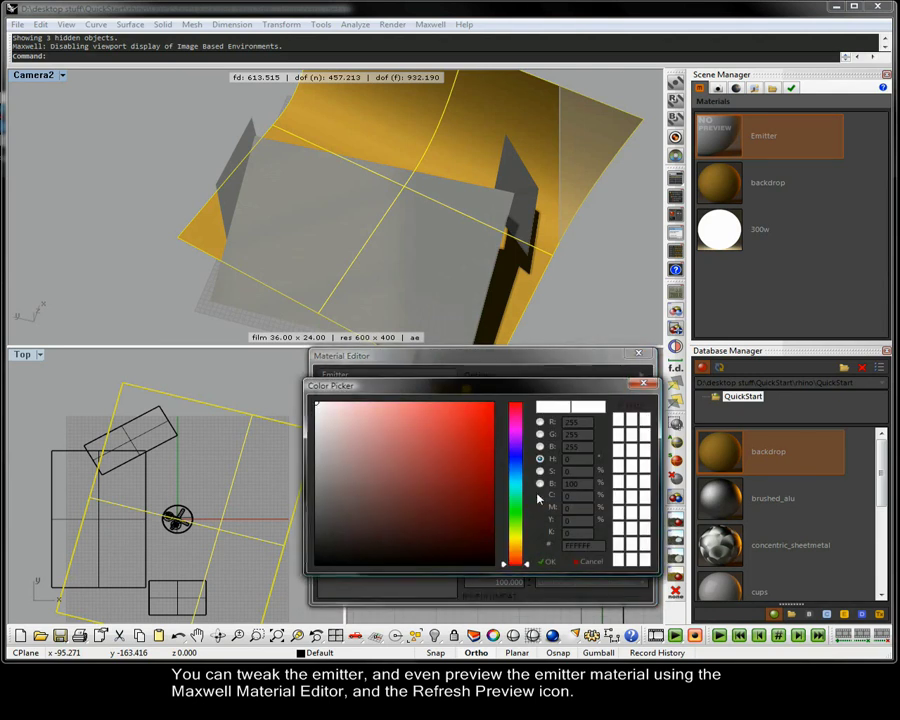
{"action": "left_click", "coordinate": [518, 467]}
{"action": "left_click", "coordinate": [436, 432]}
{"action": "key", "text": "Return"}
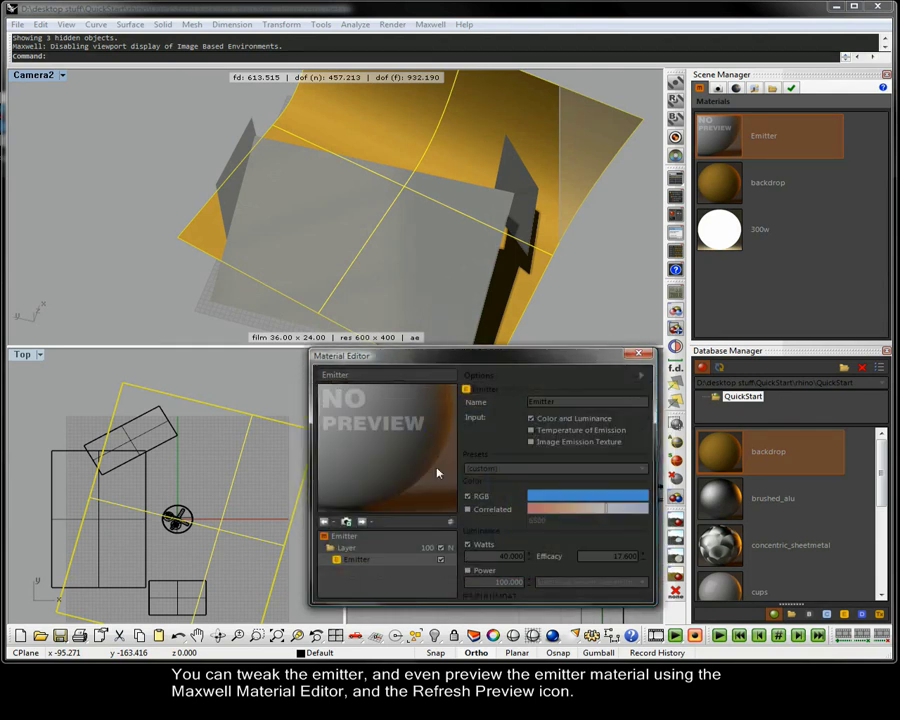
Refresh the blue emitter's preview, rename it 40w, and close the editor.
{"action": "left_click", "coordinate": [450, 523]}
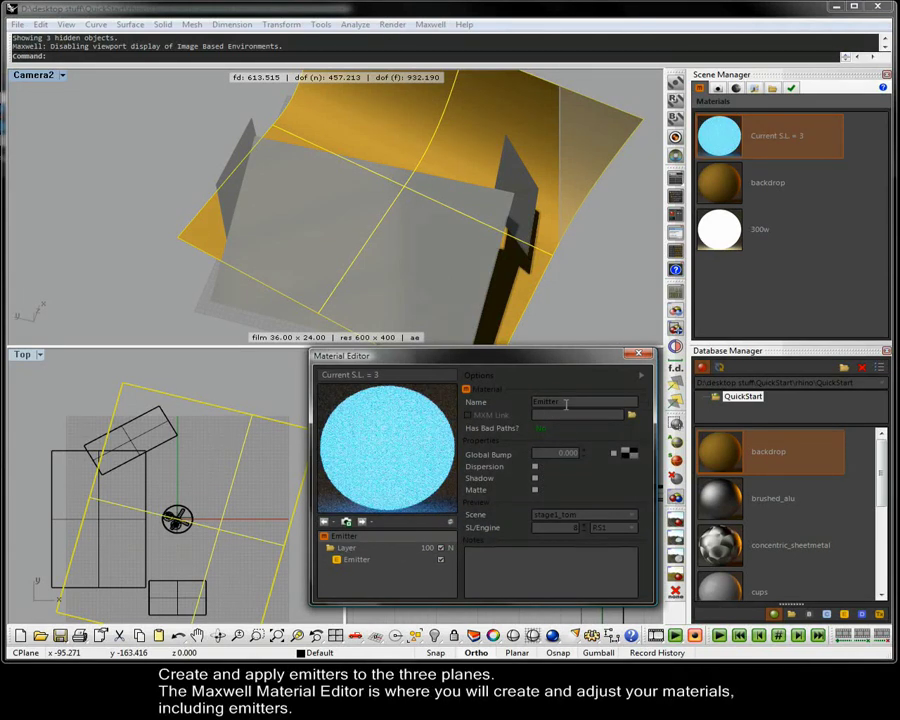
{"action": "double_click", "coordinate": [568, 401]}
{"action": "type", "text": "40w"}
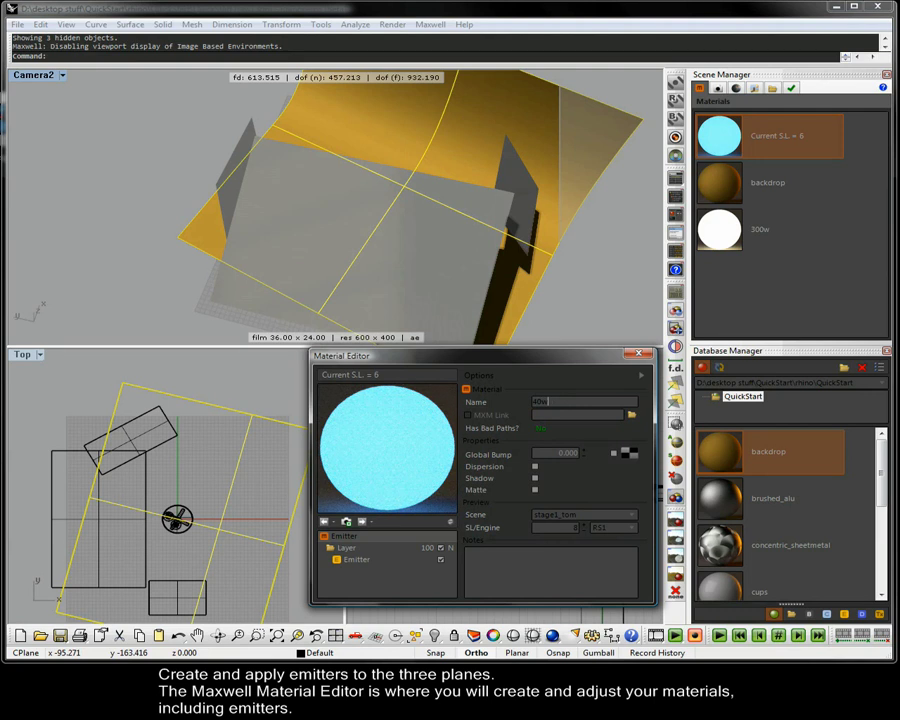
{"action": "left_click", "coordinate": [538, 412]}
{"action": "left_click", "coordinate": [638, 354]}
Apply 300w to the left and middle panels and 40w to the right panel.
{"action": "left_click", "coordinate": [237, 157]}
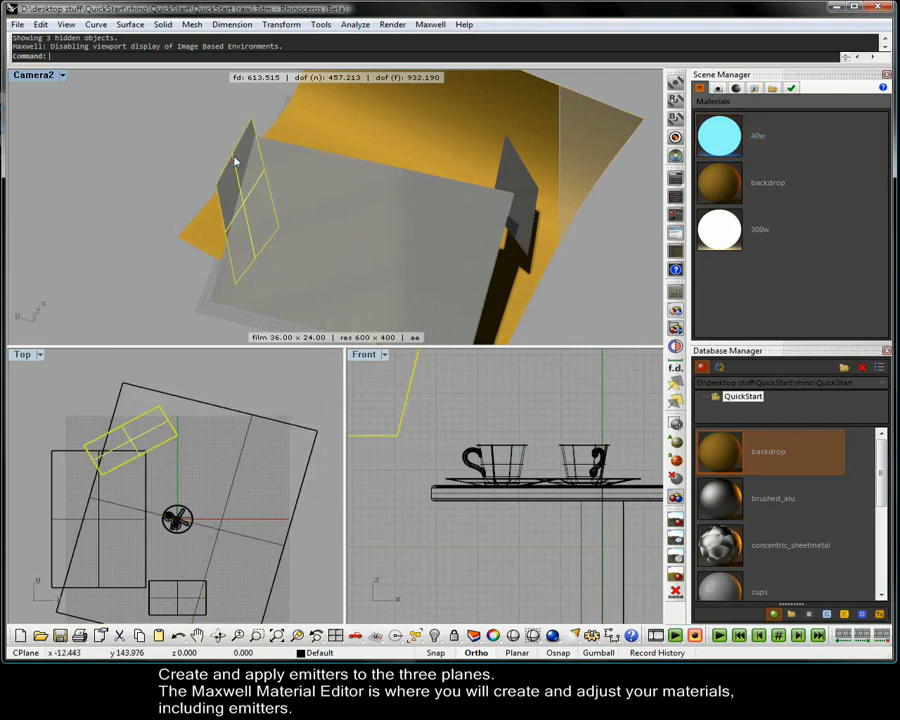
{"action": "left_click", "coordinate": [330, 188], "text": "shift"}
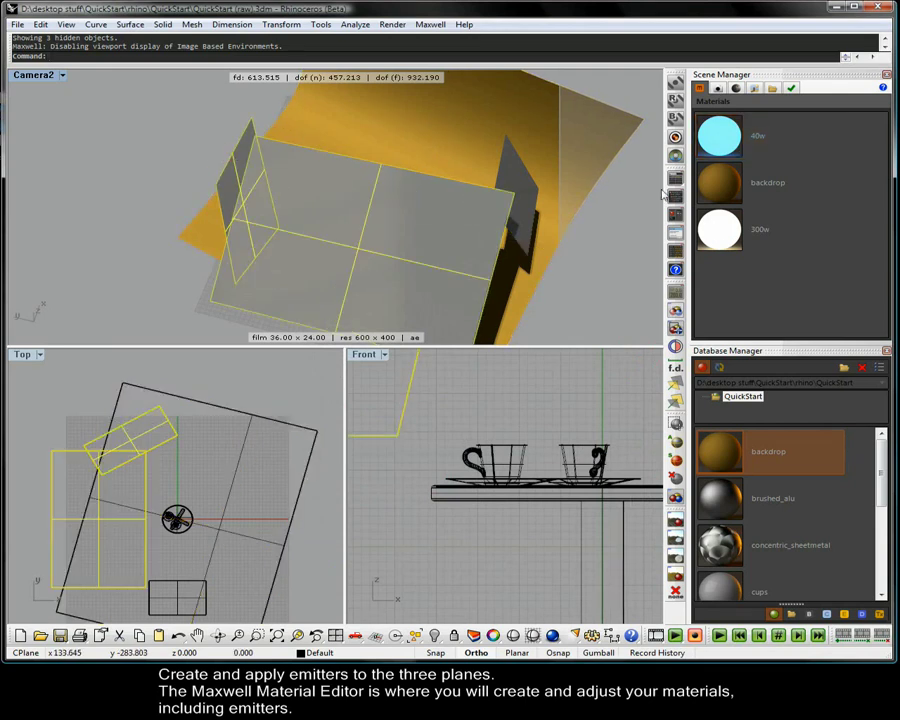
{"action": "left_click_drag", "start_coordinate": [720, 229], "coordinate": [398, 215]}
{"action": "left_click", "coordinate": [510, 177]}
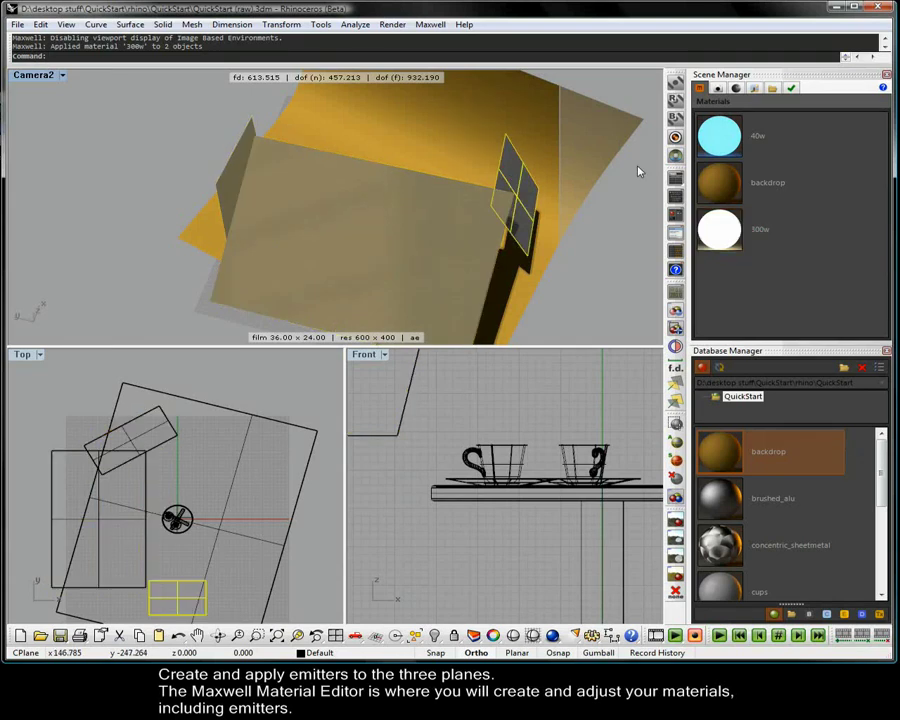
{"action": "left_click_drag", "start_coordinate": [720, 136], "coordinate": [476, 166]}
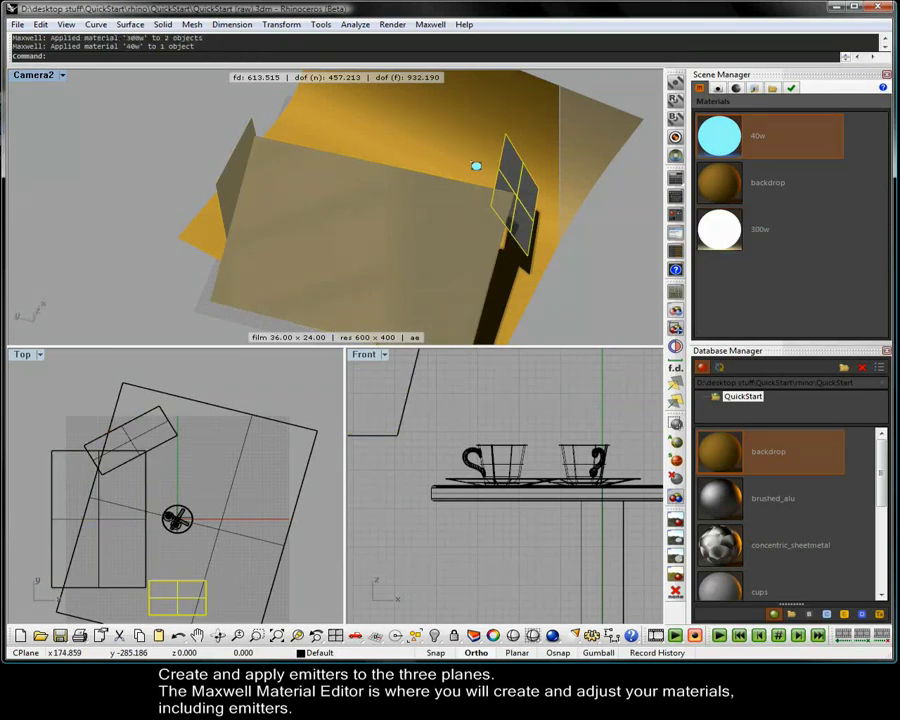
Switch the viewport to Camera2 and review its camera exposure settings.
{"action": "left_click", "coordinate": [50, 74]}
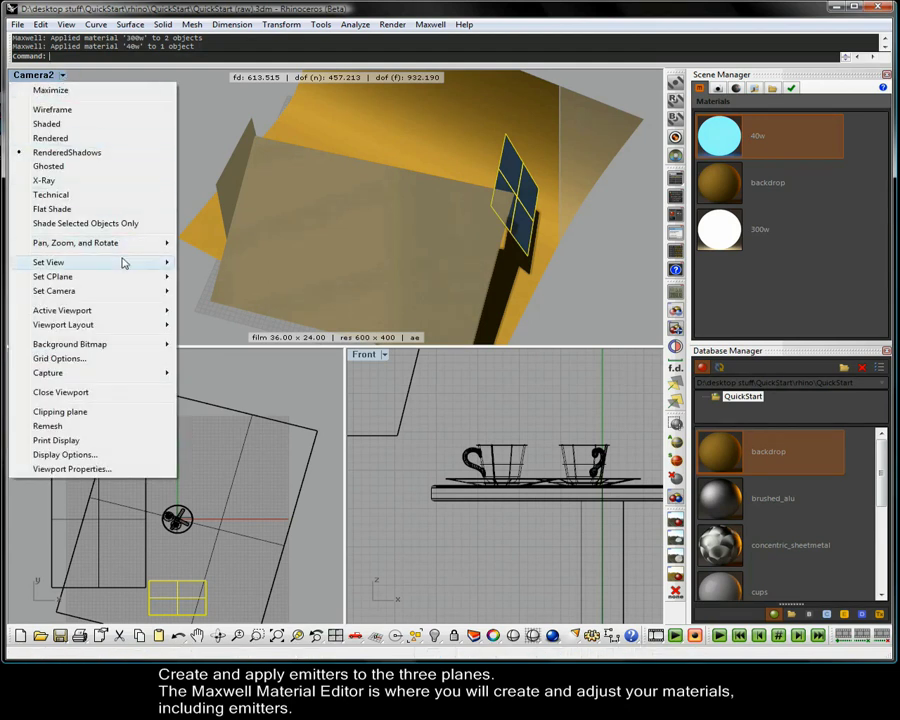
{"action": "mouse_move", "coordinate": [122, 262]}
{"action": "left_click", "coordinate": [216, 437]}
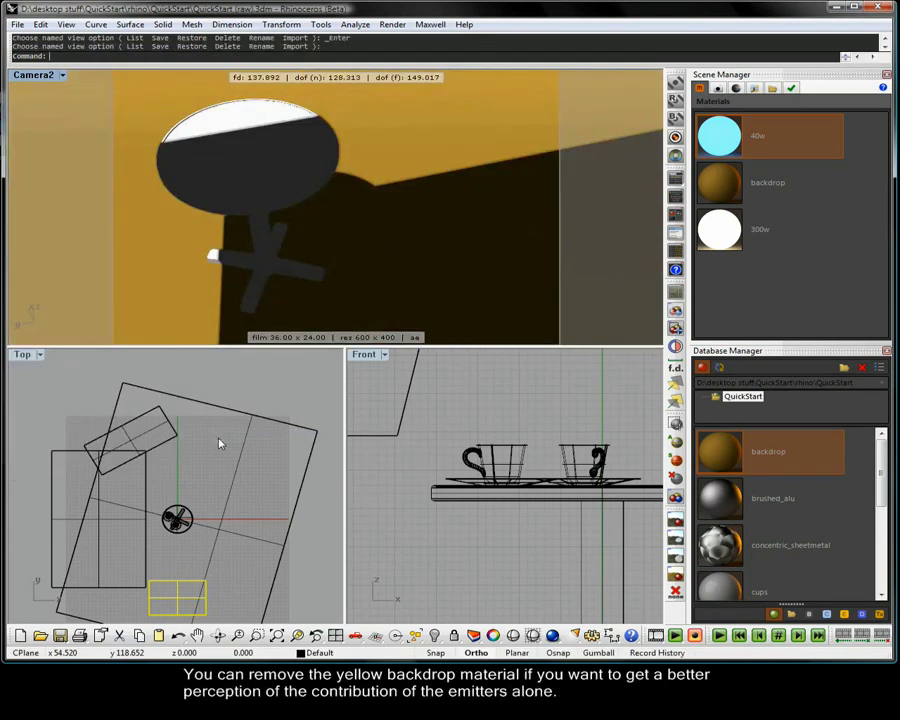
{"action": "left_click", "coordinate": [717, 88]}
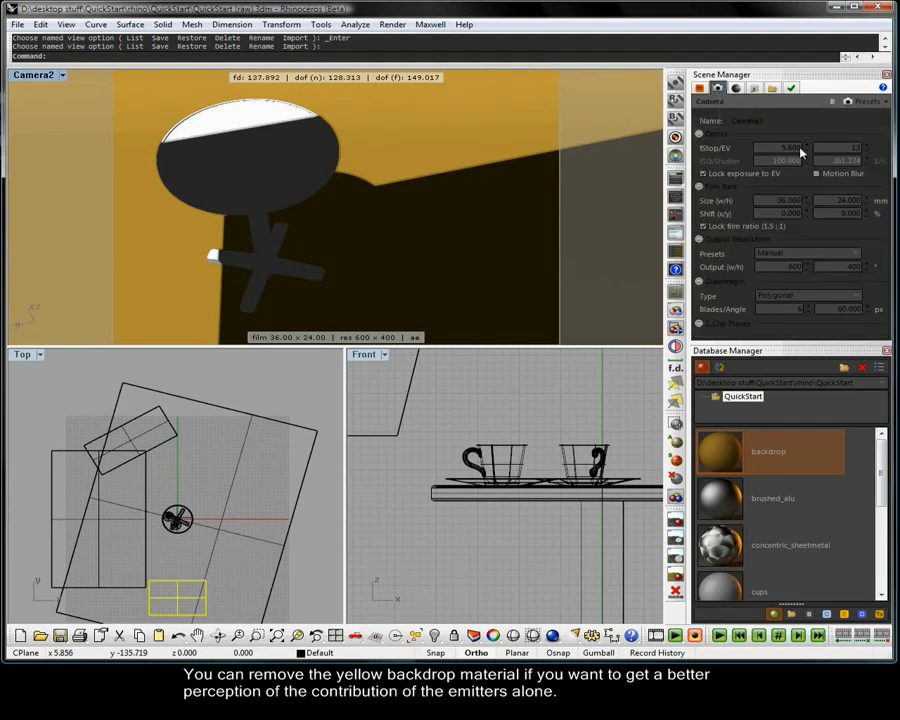
{"action": "left_click", "coordinate": [818, 147]}
Remove the Maxwell material from the backdrop and start a Maxwell render.
{"action": "left_click", "coordinate": [515, 265]}
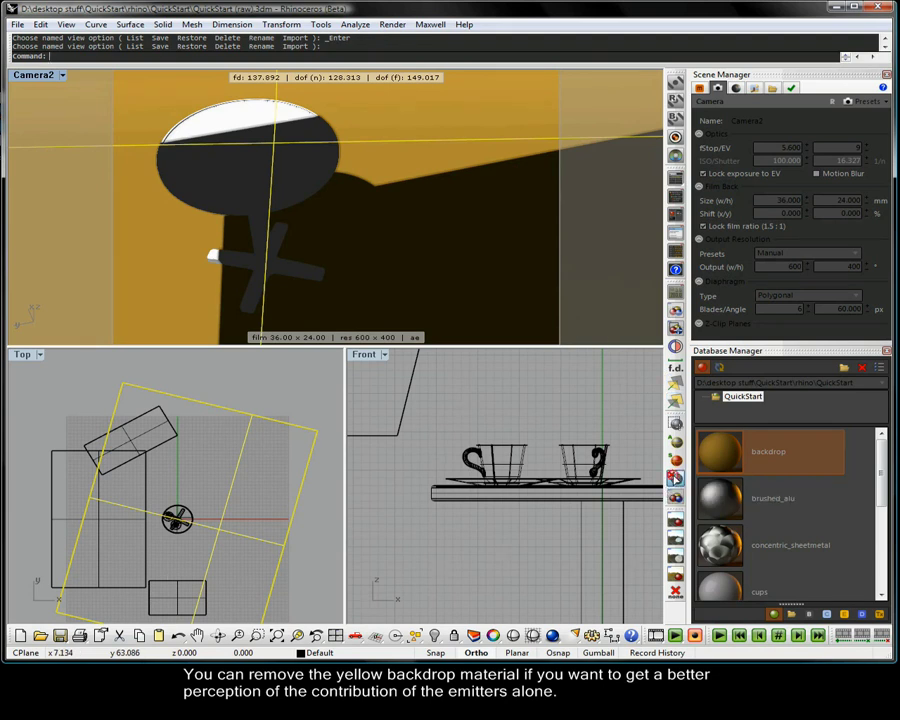
{"action": "left_click", "coordinate": [675, 479]}
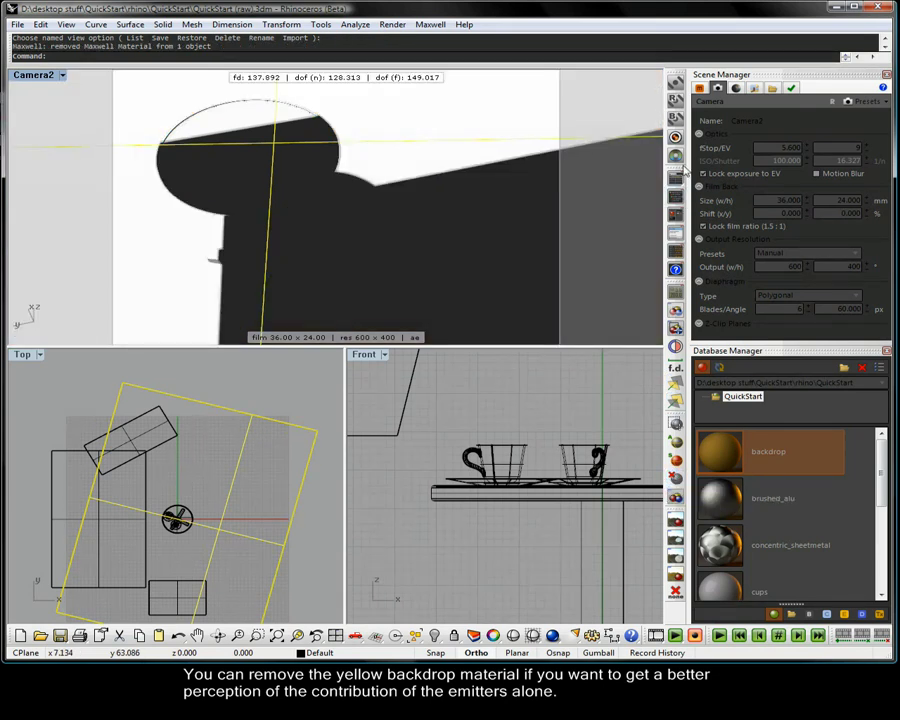
{"action": "left_click", "coordinate": [677, 83]}
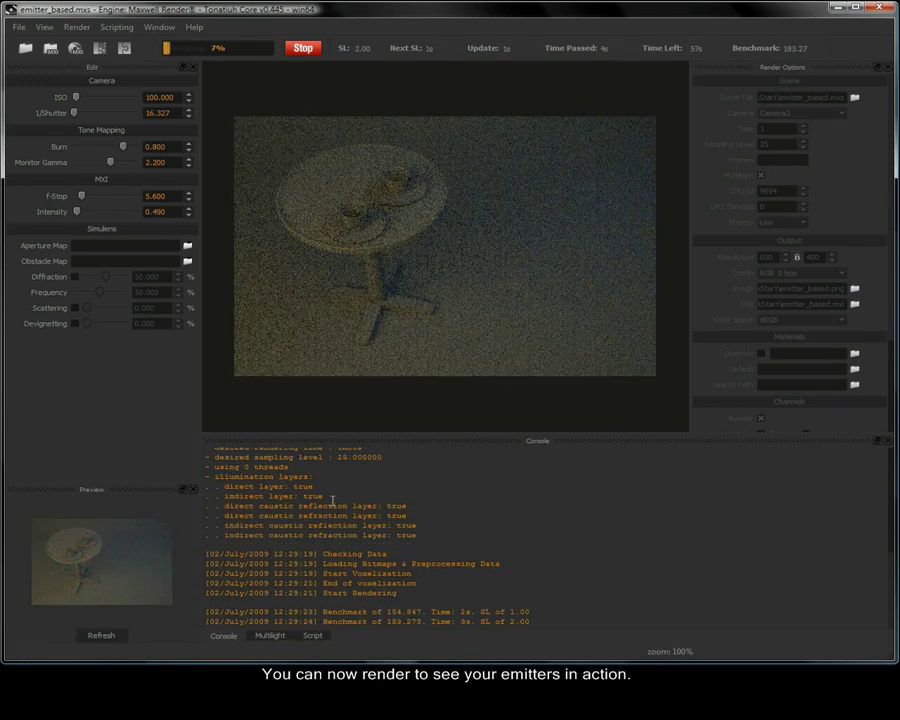
In Multilight, drag the 40w light up to 2627 and the shutter to 283 while rendering.
{"action": "left_click", "coordinate": [262, 634]}
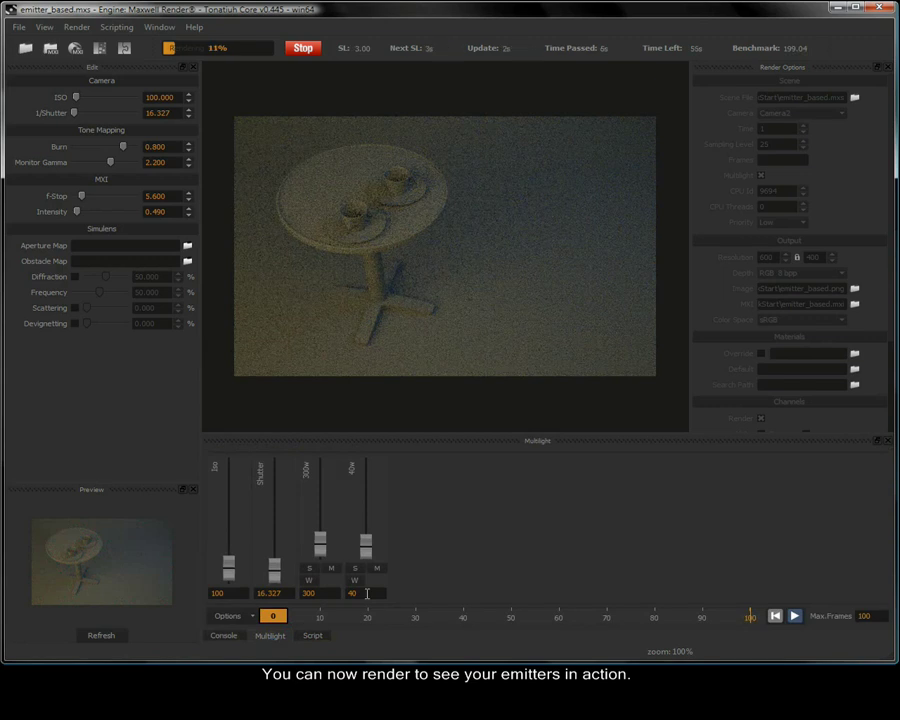
{"action": "left_click_drag", "start_coordinate": [368, 550], "coordinate": [369, 545]}
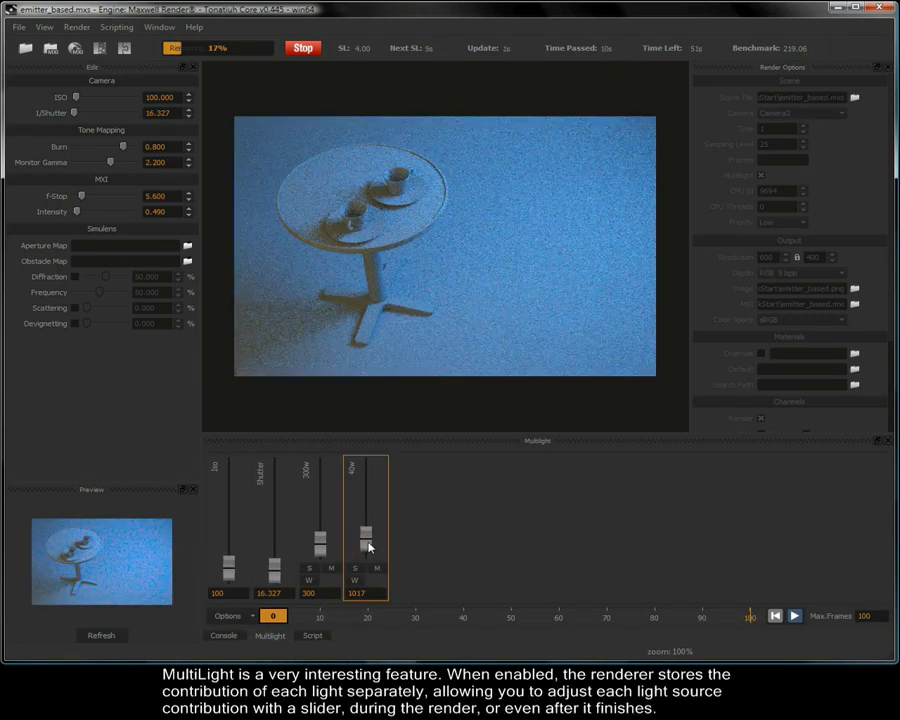
{"action": "left_click_drag", "start_coordinate": [368, 545], "coordinate": [321, 540]}
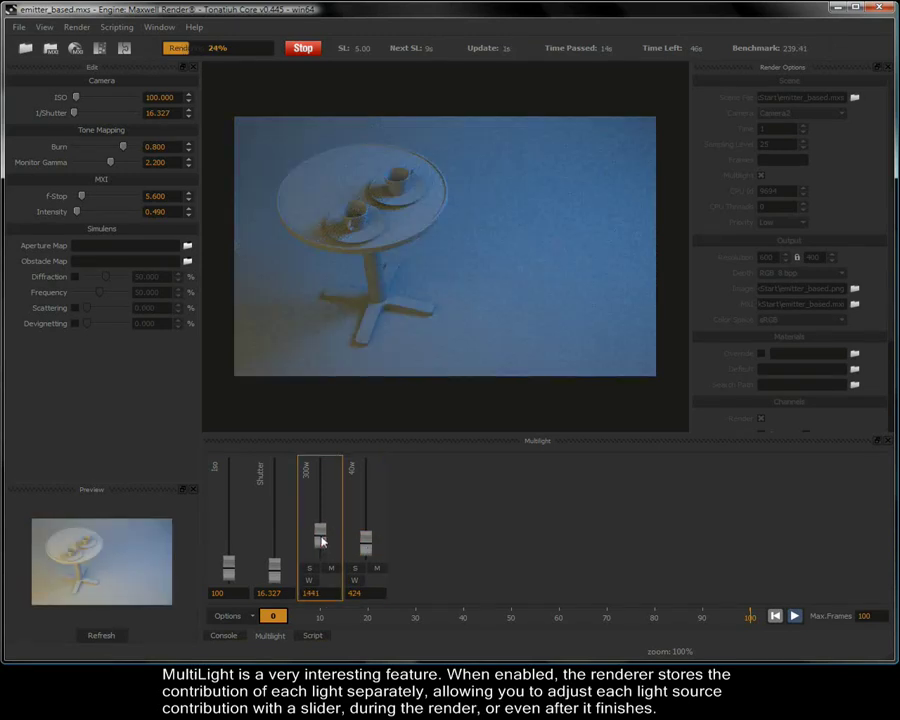
{"action": "left_click_drag", "start_coordinate": [276, 571], "coordinate": [279, 567]}
{"action": "left_click_drag", "start_coordinate": [369, 550], "coordinate": [370, 535]}
Raise the 40w light to 3220 and the 300w light to 4915, toggling each light's mute.
{"action": "left_click", "coordinate": [331, 569]}
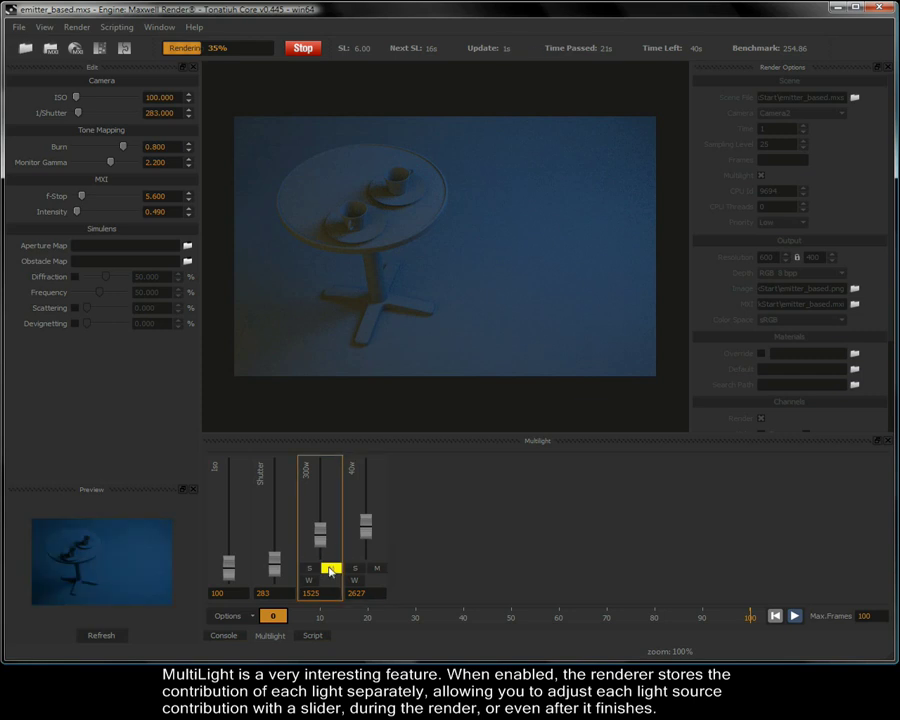
{"action": "left_click_drag", "start_coordinate": [365, 535], "coordinate": [365, 531]}
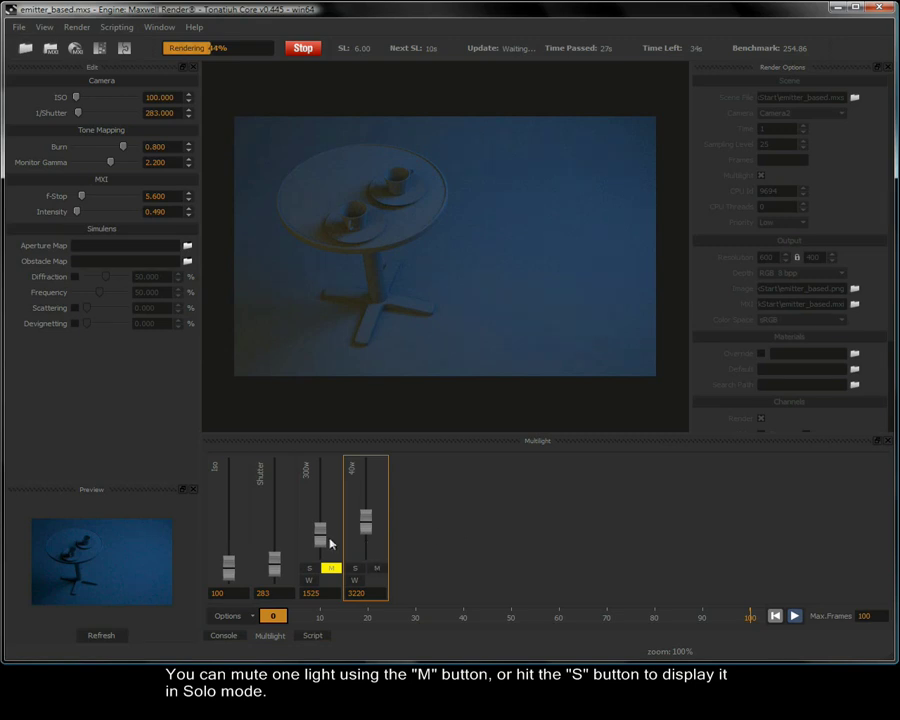
{"action": "left_click_drag", "start_coordinate": [320, 535], "coordinate": [323, 527]}
{"action": "left_click", "coordinate": [376, 567]}
{"action": "left_click", "coordinate": [330, 568]}
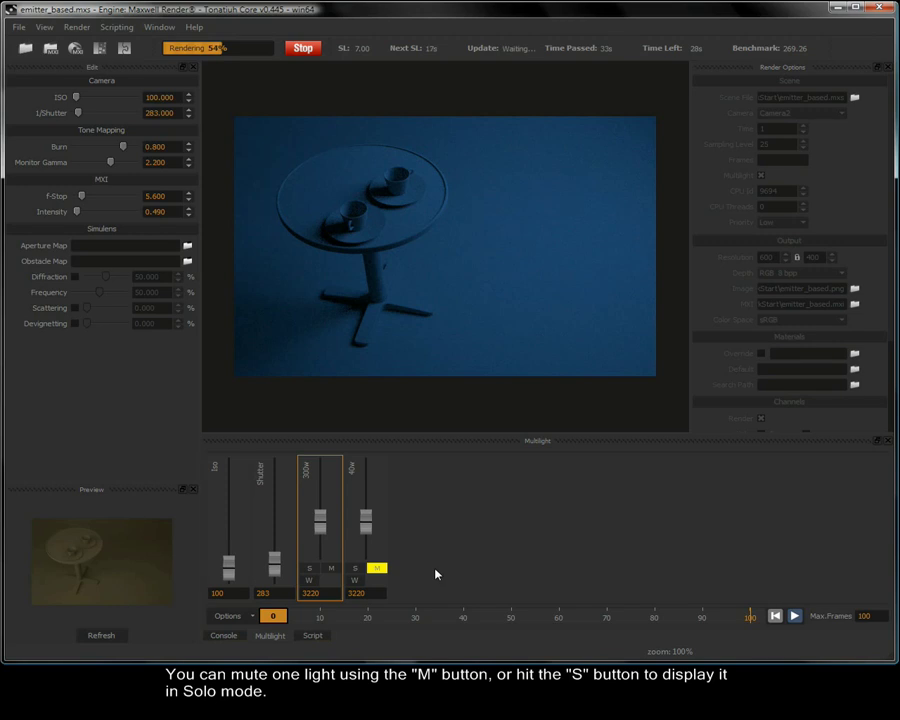
{"action": "left_click_drag", "start_coordinate": [320, 524], "coordinate": [320, 490]}
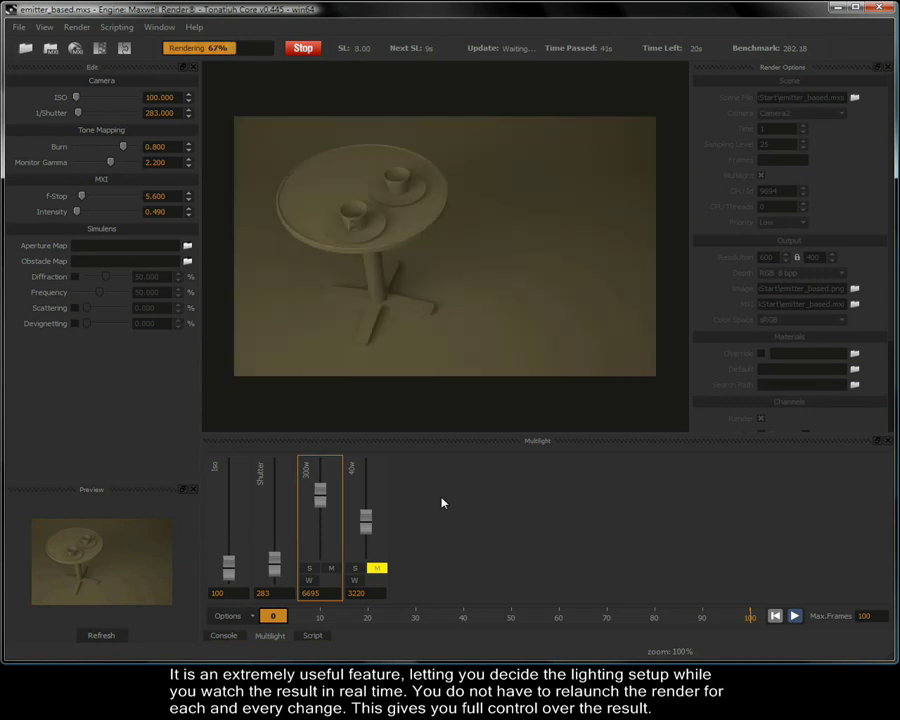
Solo each light in turn, then clear all mute and solo buttons to see the full mix.
{"action": "left_click", "coordinate": [354, 568]}
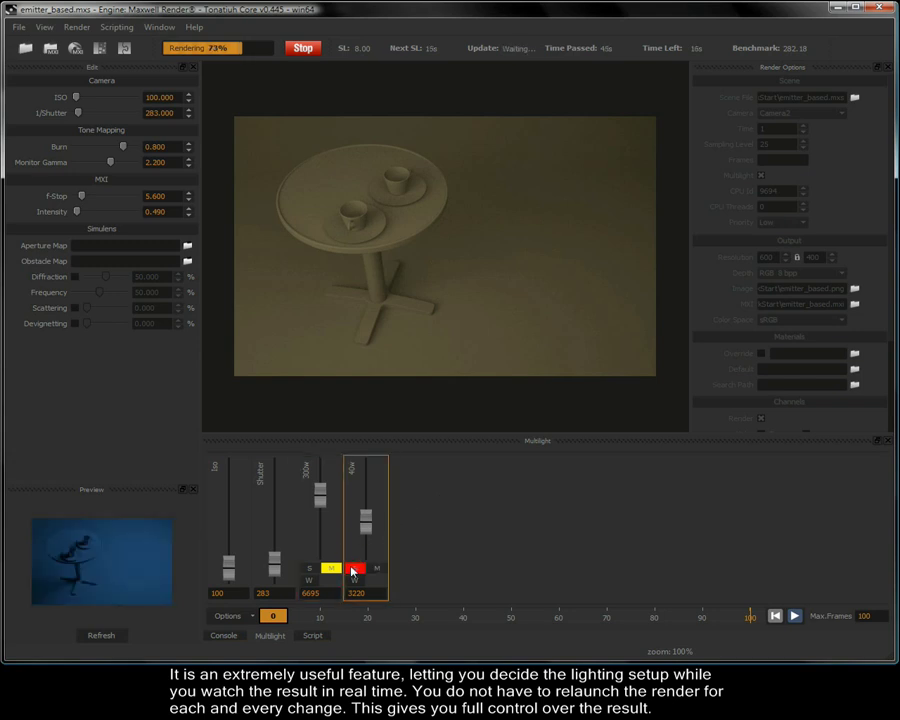
{"action": "left_click", "coordinate": [353, 568]}
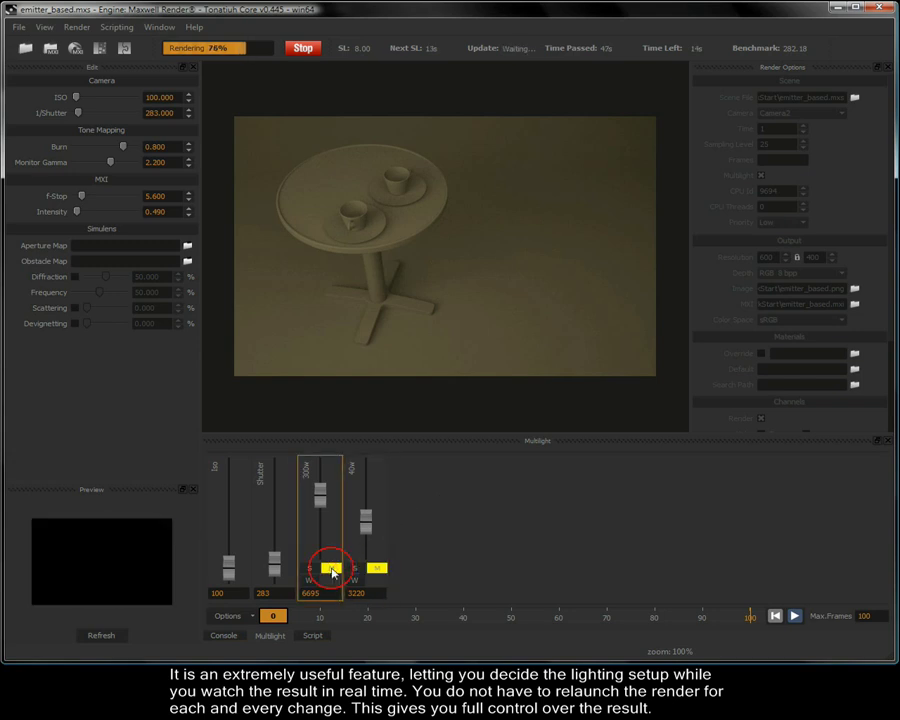
{"action": "left_click", "coordinate": [331, 570]}
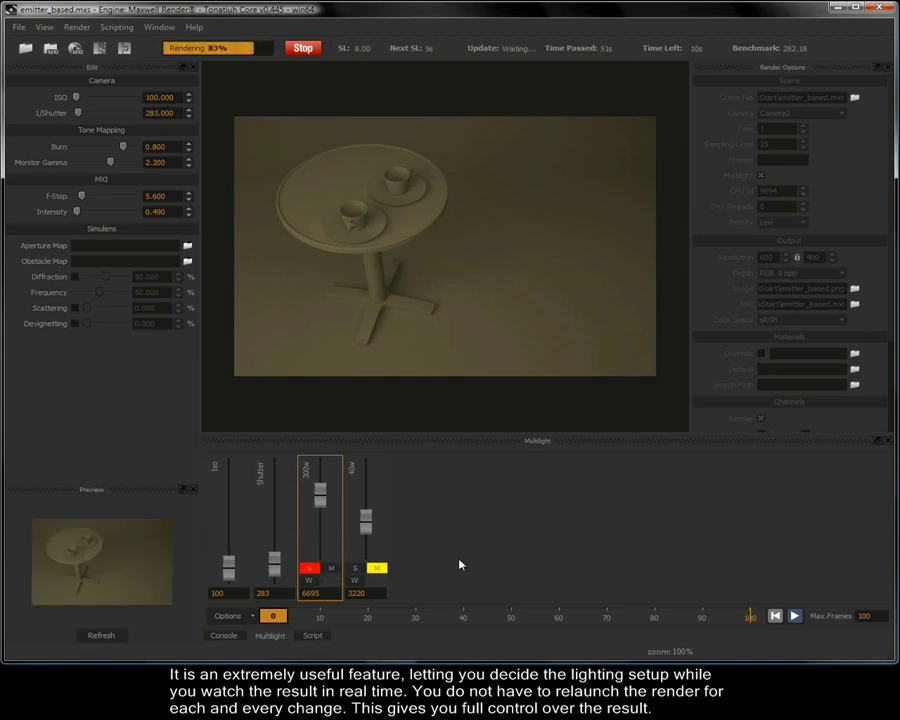
{"action": "left_click", "coordinate": [308, 569]}
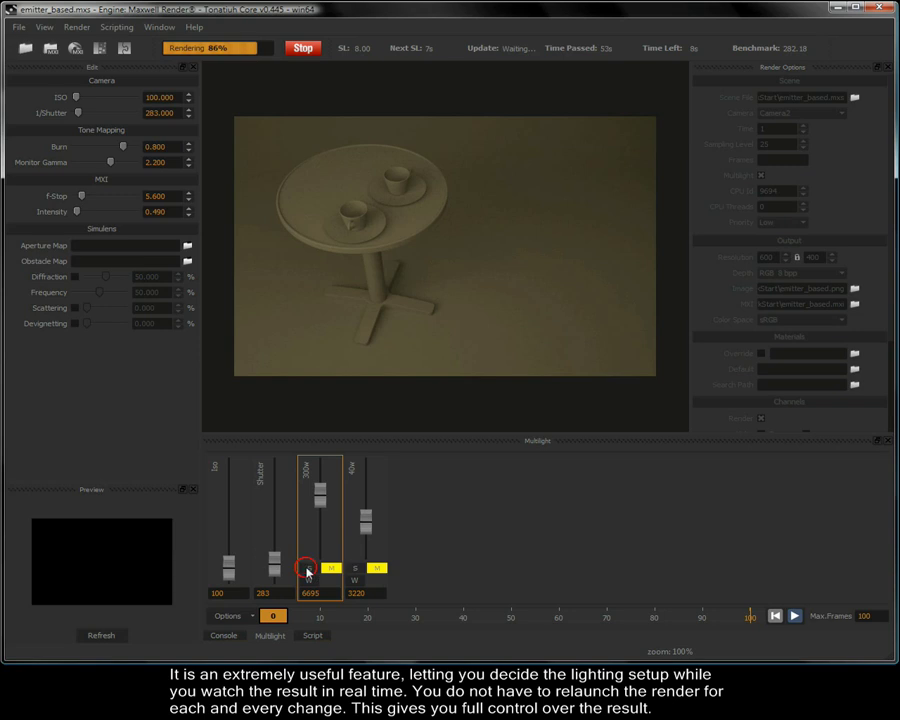
{"action": "left_click", "coordinate": [378, 568]}
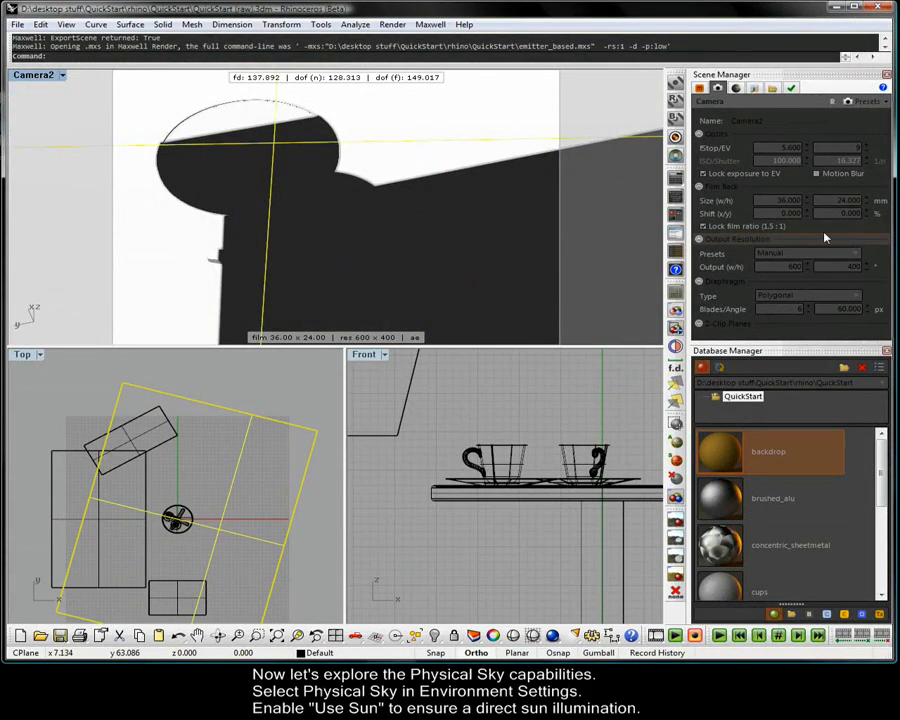
Set the Maxwell environment type to Physical Sky.
{"action": "left_click", "coordinate": [736, 89]}
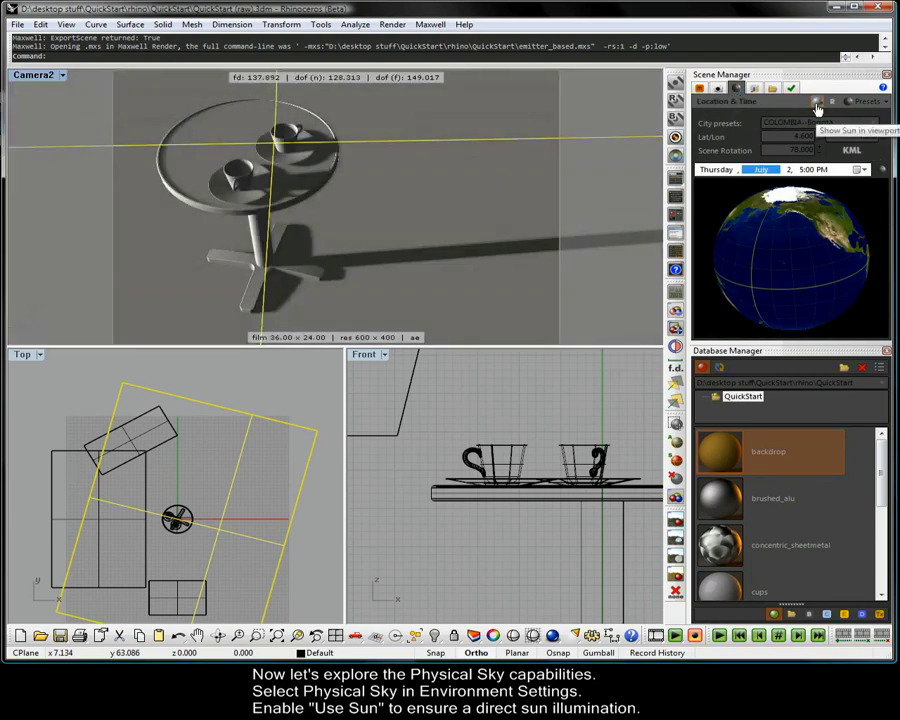
{"action": "left_click", "coordinate": [754, 90]}
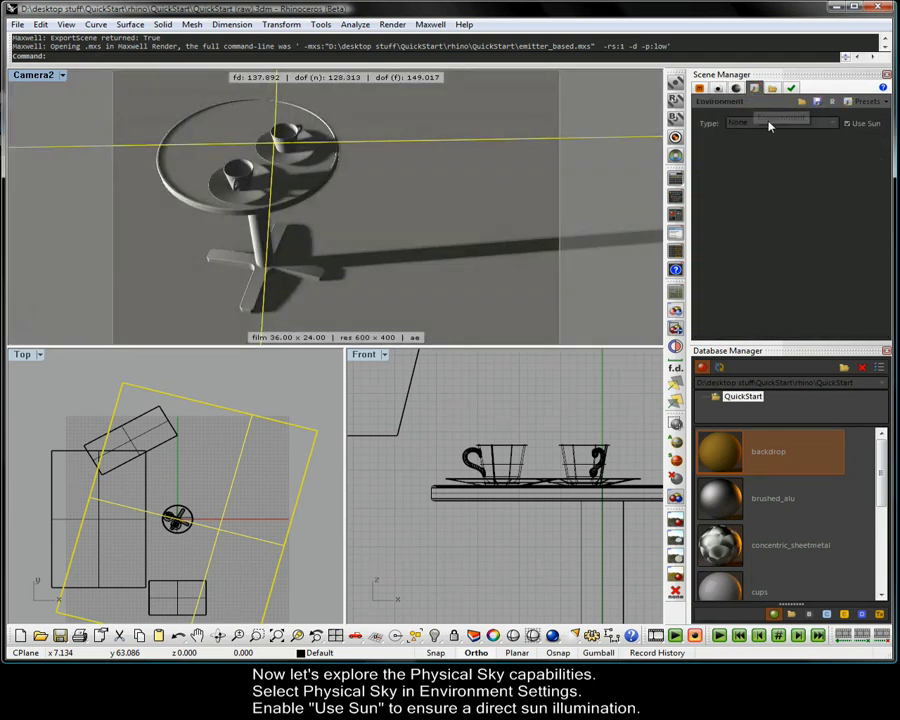
{"action": "left_click", "coordinate": [775, 122]}
{"action": "left_click", "coordinate": [777, 146]}
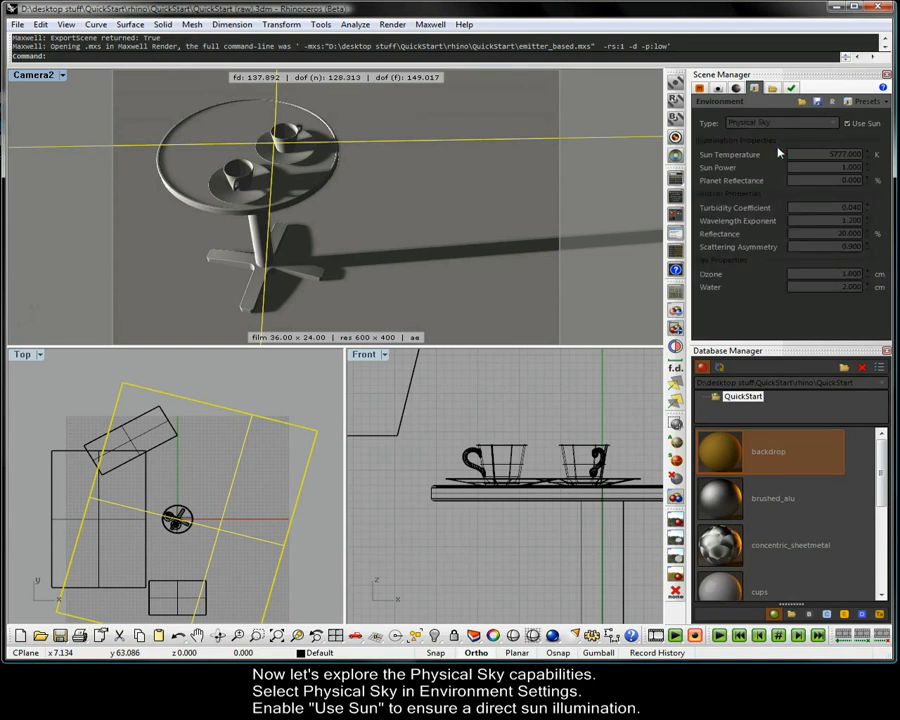
Select the three emitter panels and hide them with Ctrl+H.
{"action": "left_click", "coordinate": [147, 429]}
{"action": "left_click", "coordinate": [60, 530], "text": "shift"}
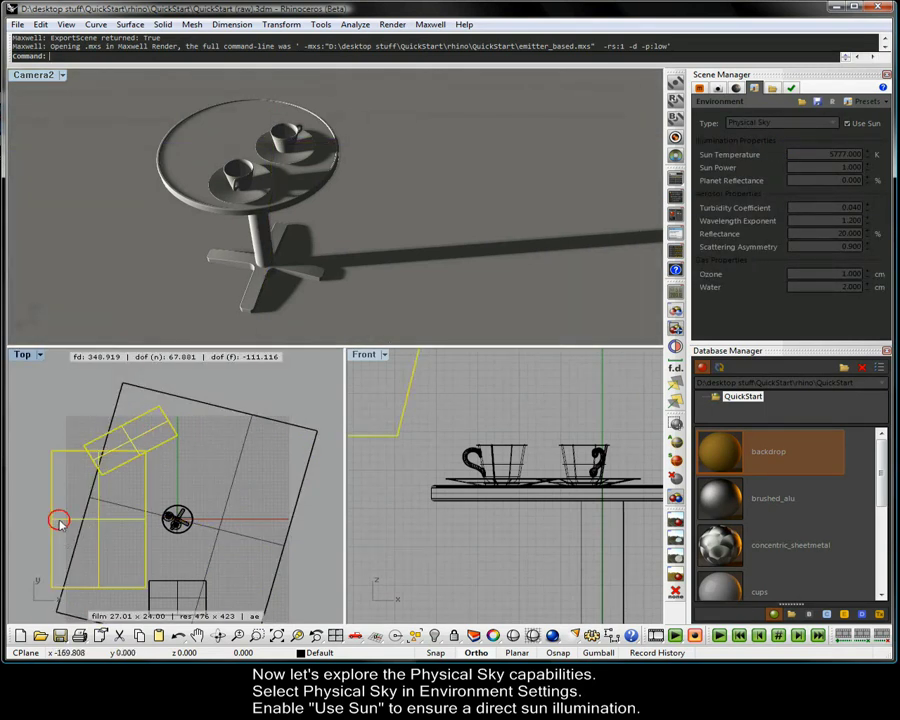
{"action": "left_click", "coordinate": [181, 589], "text": "shift"}
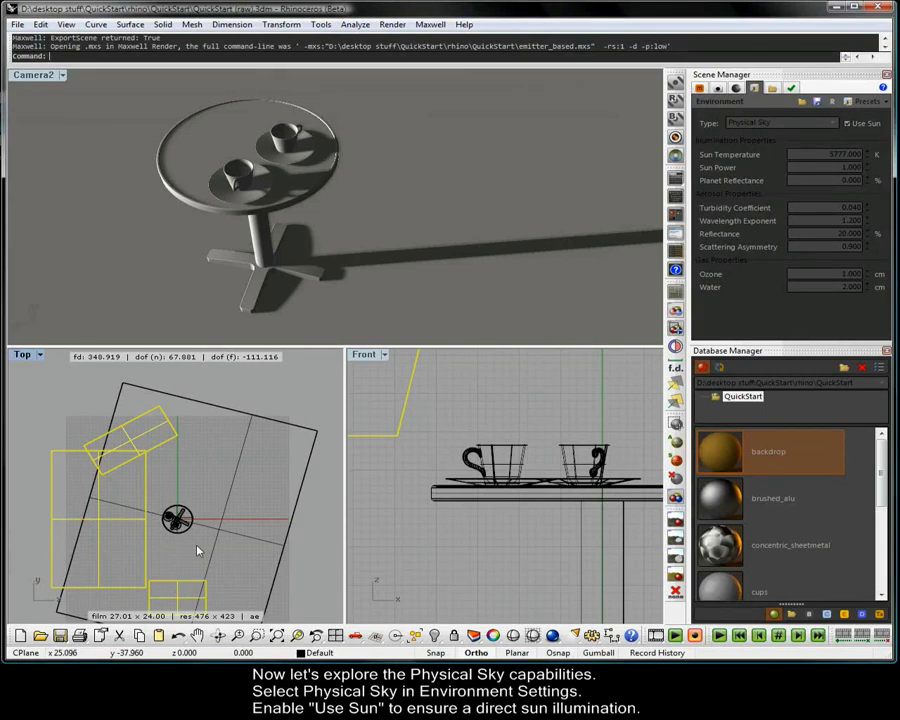
{"action": "key", "text": "ctrl+h"}
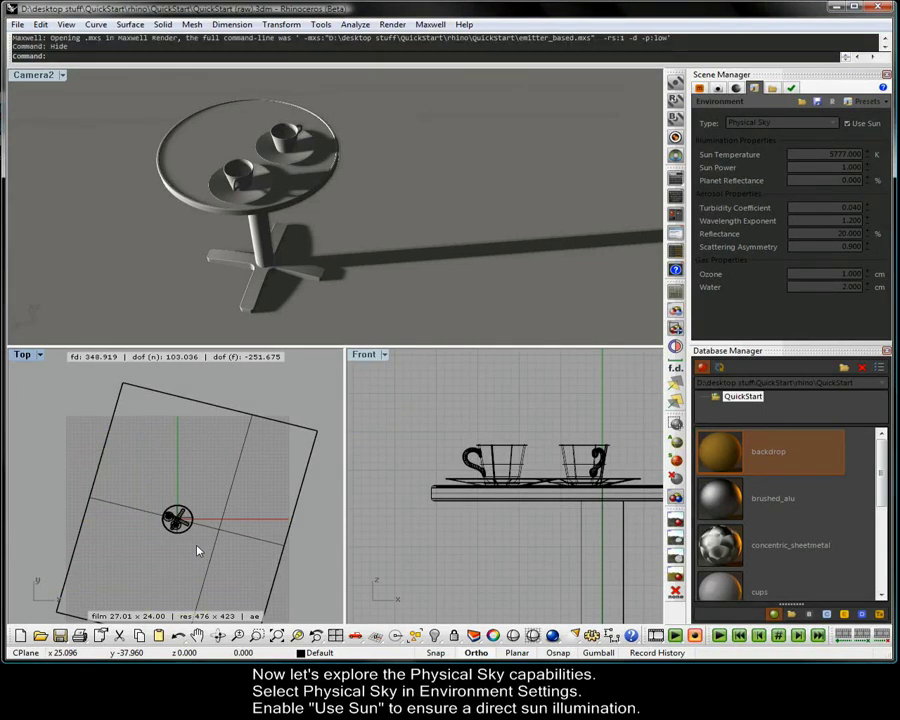
Rename the render output to physical_sky and turn off Multilight.
{"action": "left_click", "coordinate": [422, 285]}
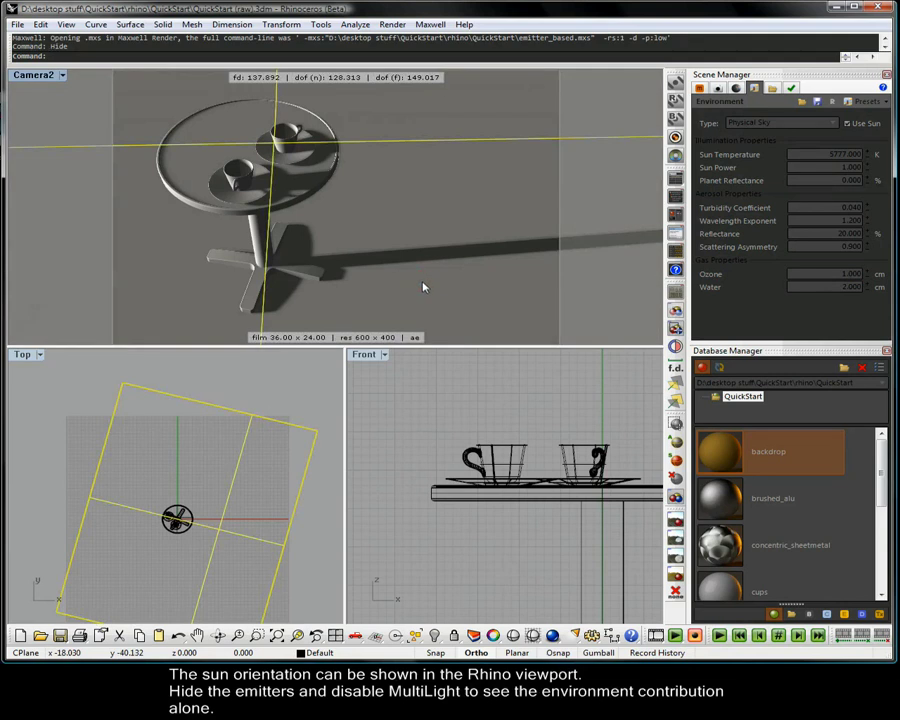
{"action": "left_click", "coordinate": [772, 89]}
{"action": "left_click_drag", "start_coordinate": [762, 122], "coordinate": [815, 122]}
{"action": "type", "text": "physica"}
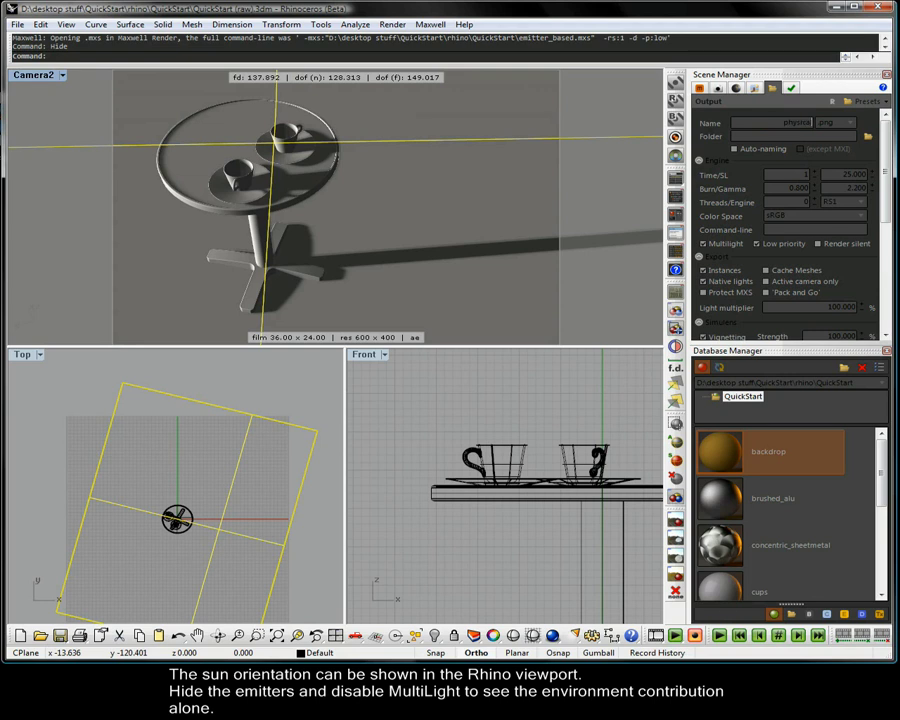
{"action": "type", "text": "l_sk"}
{"action": "type", "text": "y"}
{"action": "left_click", "coordinate": [729, 249]}
Increase the Camera2 exposure value.
{"action": "left_click", "coordinate": [720, 89]}
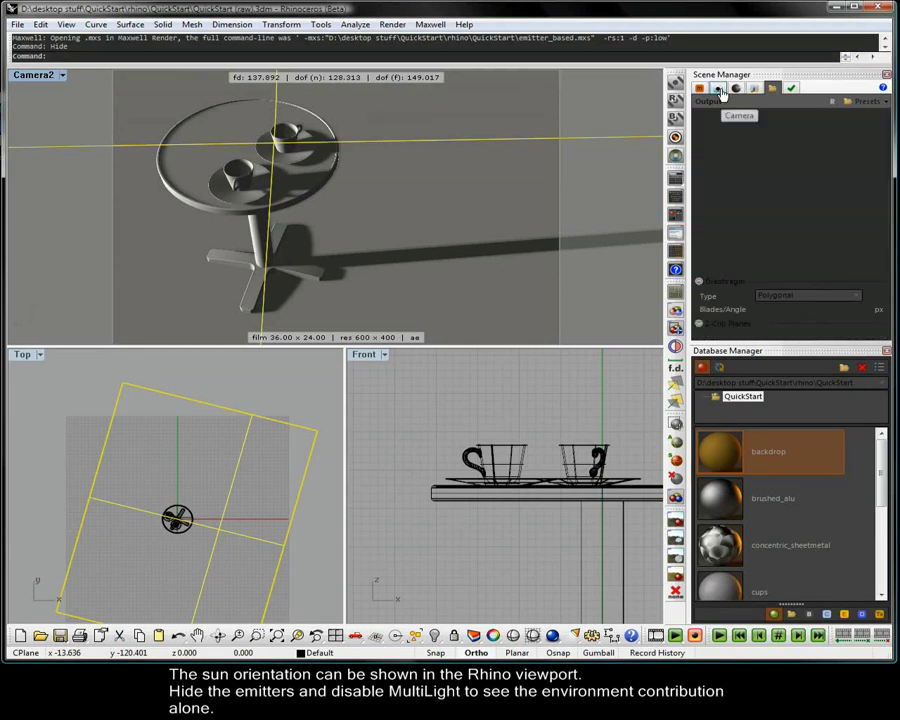
{"action": "left_click_drag", "start_coordinate": [826, 149], "coordinate": [851, 148]}
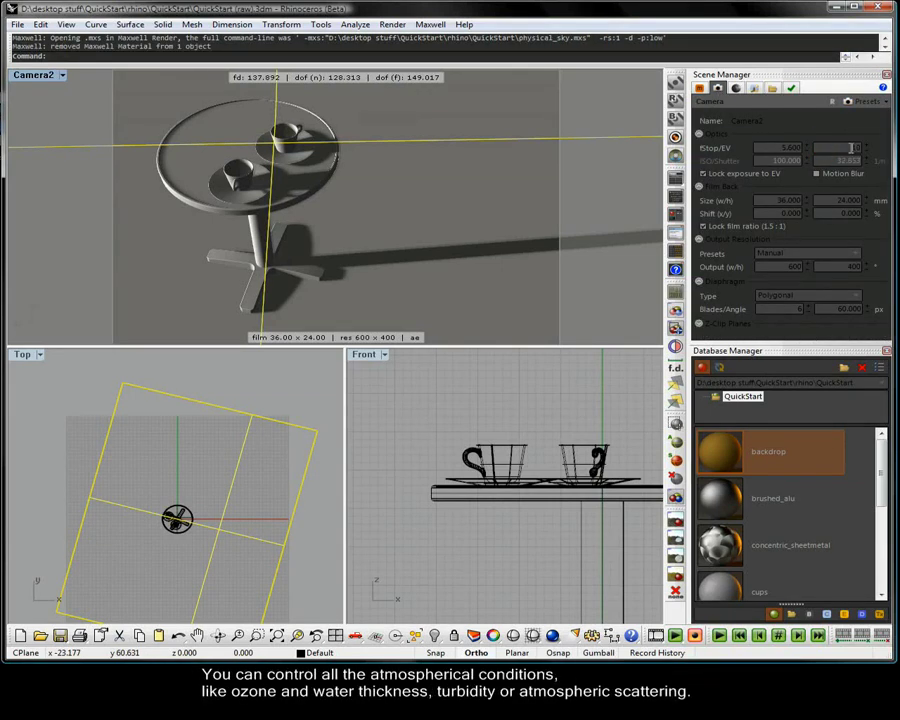
{"action": "left_click", "coordinate": [851, 148]}
Drag the backdrop material onto the backdrop and rotate the sun's scene rotation down to 58.
{"action": "left_click_drag", "start_coordinate": [474, 250], "coordinate": [498, 281]}
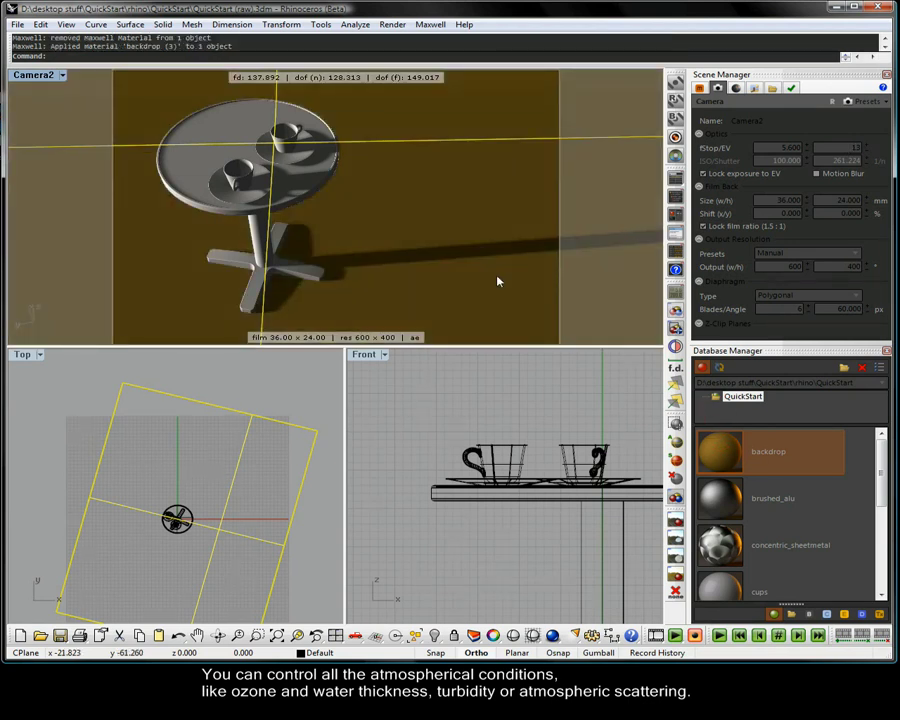
{"action": "left_click", "coordinate": [739, 89]}
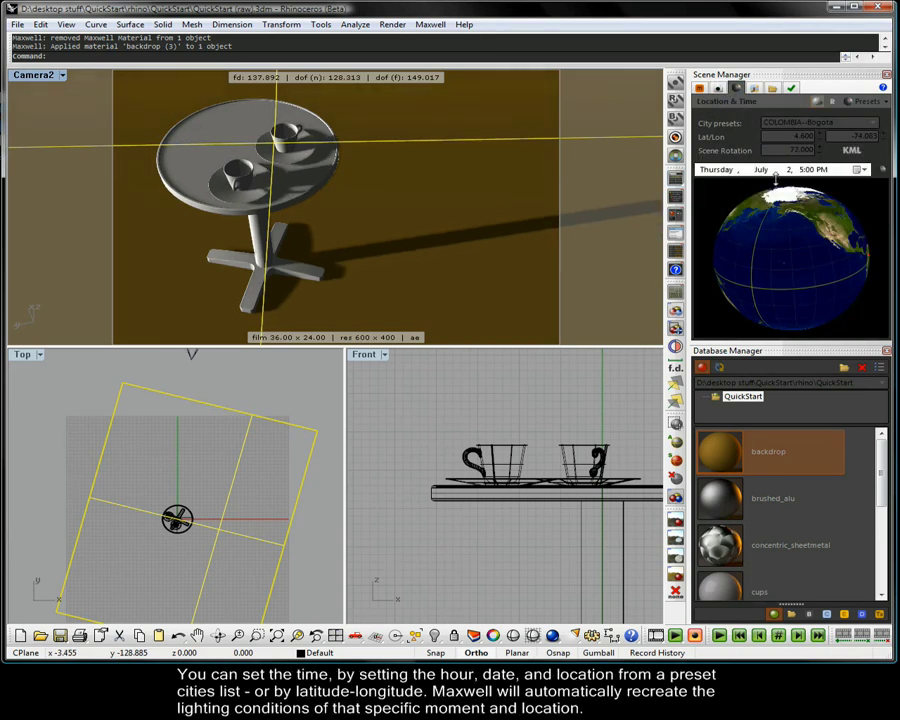
{"action": "left_click_drag", "start_coordinate": [792, 148], "coordinate": [778, 213]}
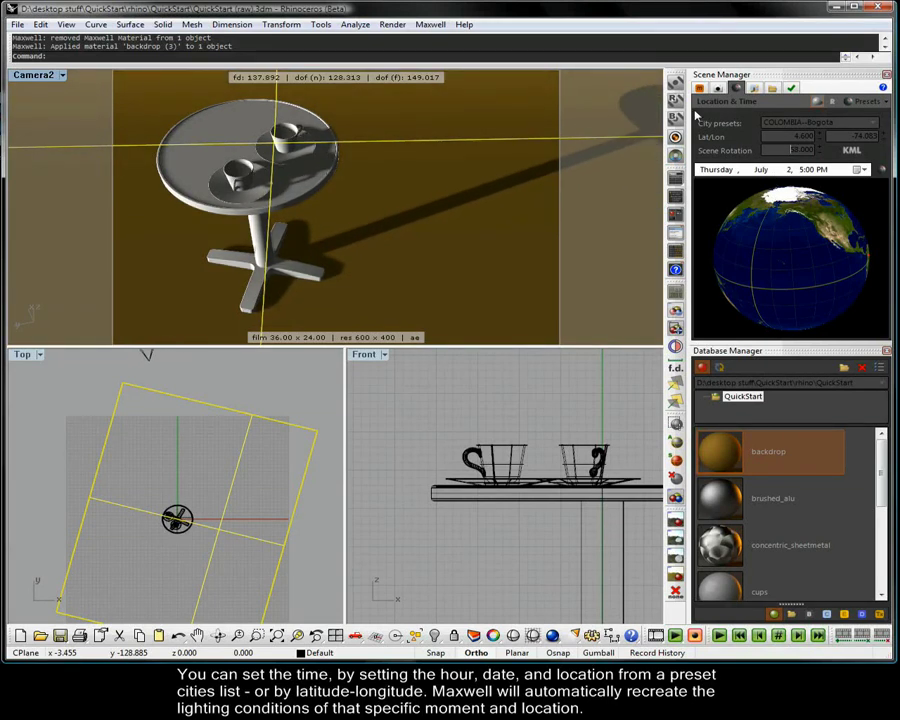
Render the whole physical_sky scene in Maxwell, watch the console log, and close the window when done.
{"action": "key", "text": "Return"}
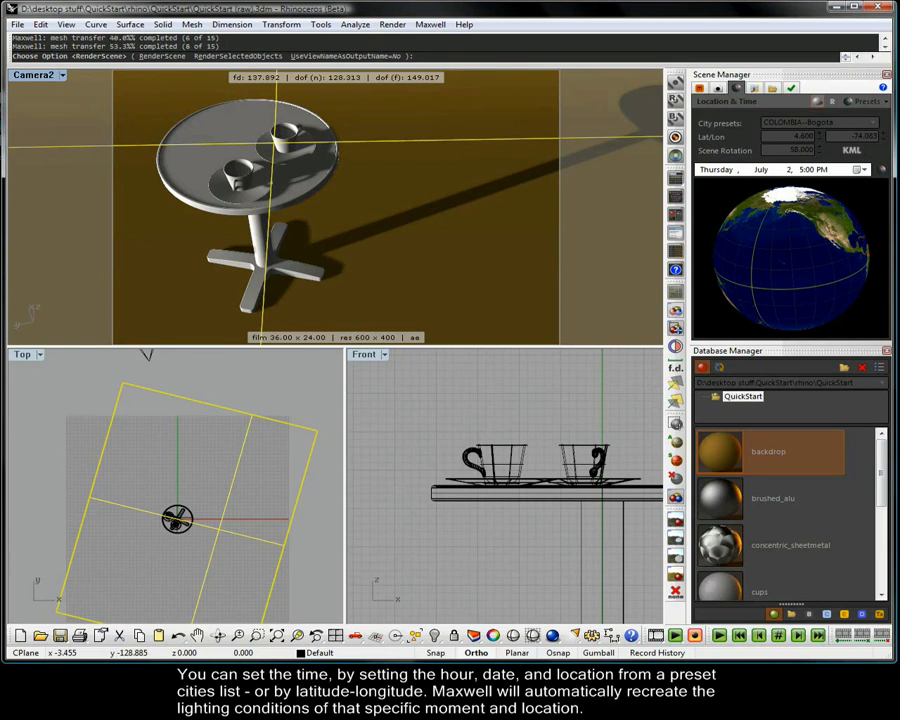
{"action": "key", "text": "Return"}
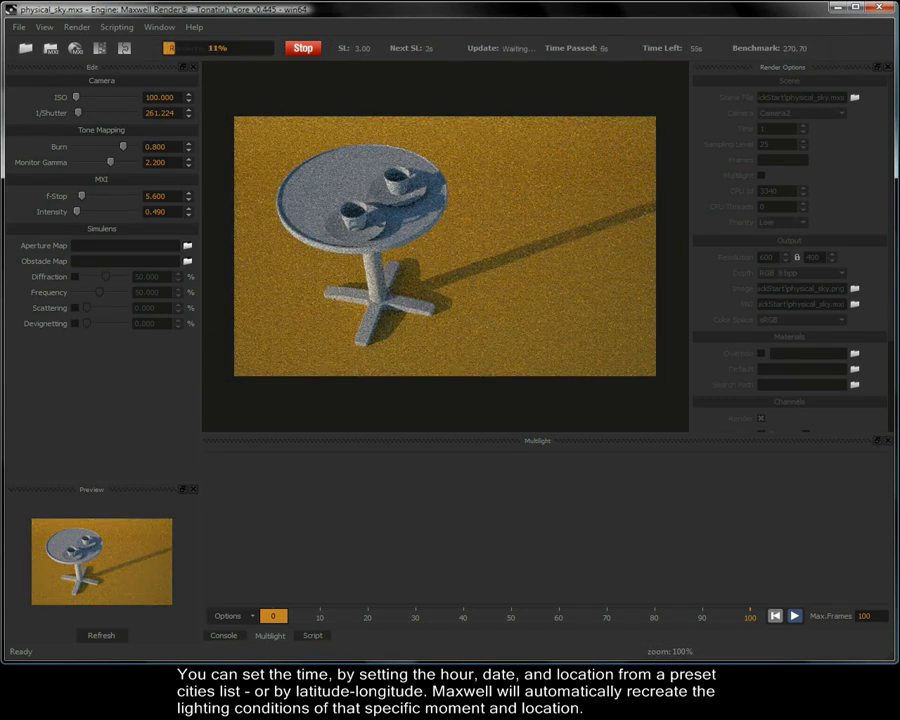
{"action": "left_click", "coordinate": [223, 635]}
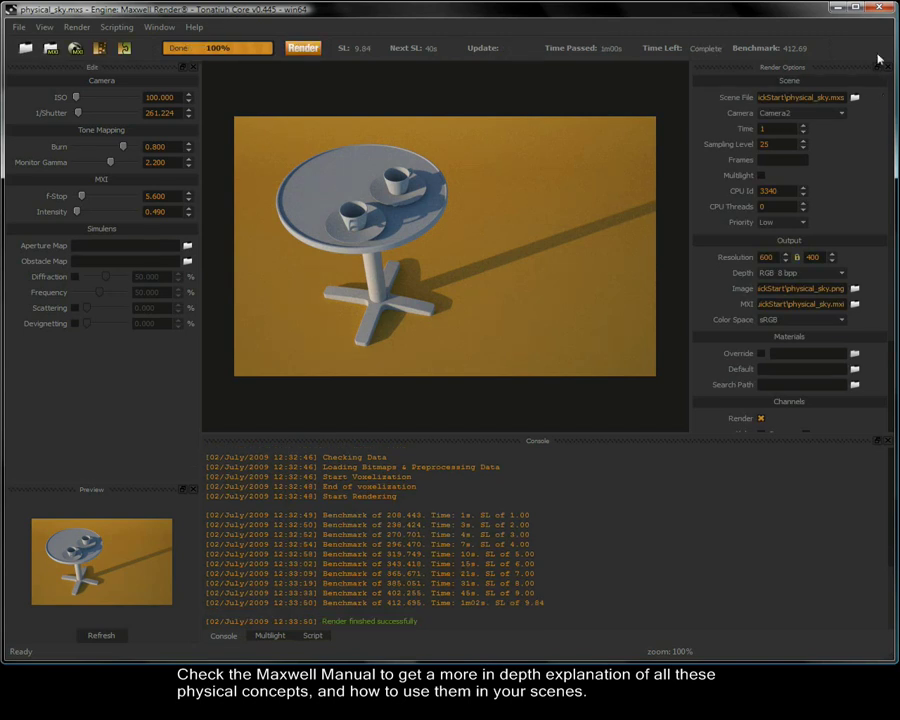
{"action": "left_click", "coordinate": [880, 8]}
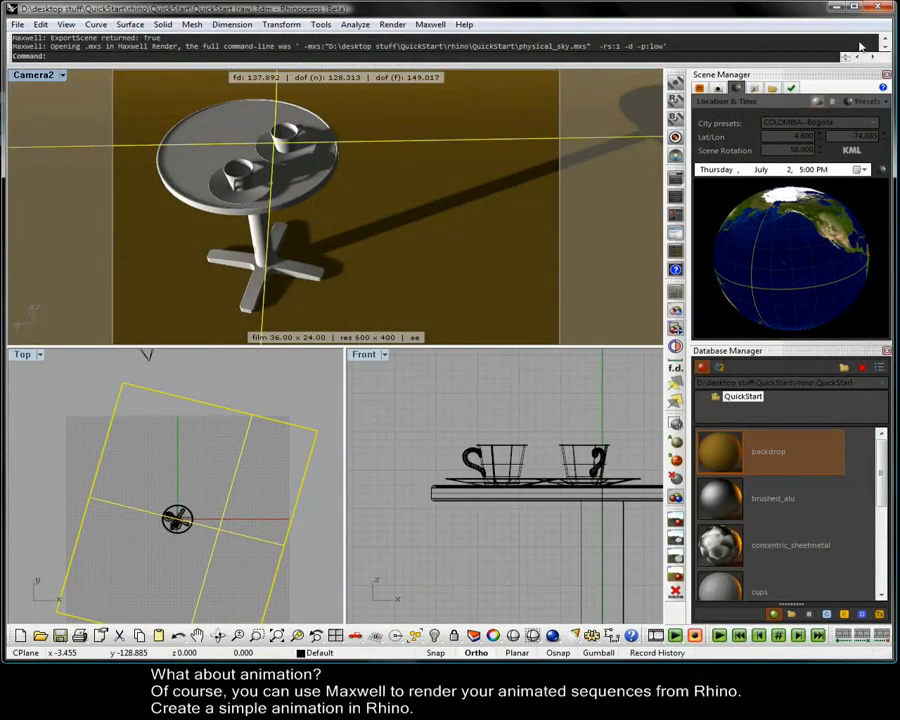
Create a 40-frame clockwise turntable for Camera2 with RenderFull jpg frames, named test_animation.
{"action": "left_click", "coordinate": [655, 636]}
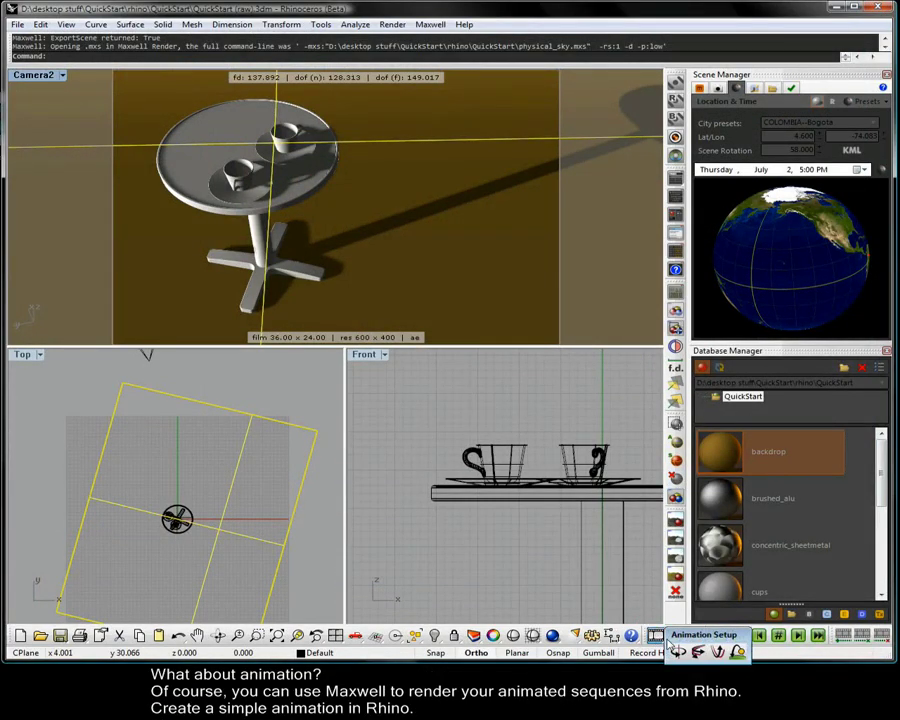
{"action": "left_click", "coordinate": [678, 652]}
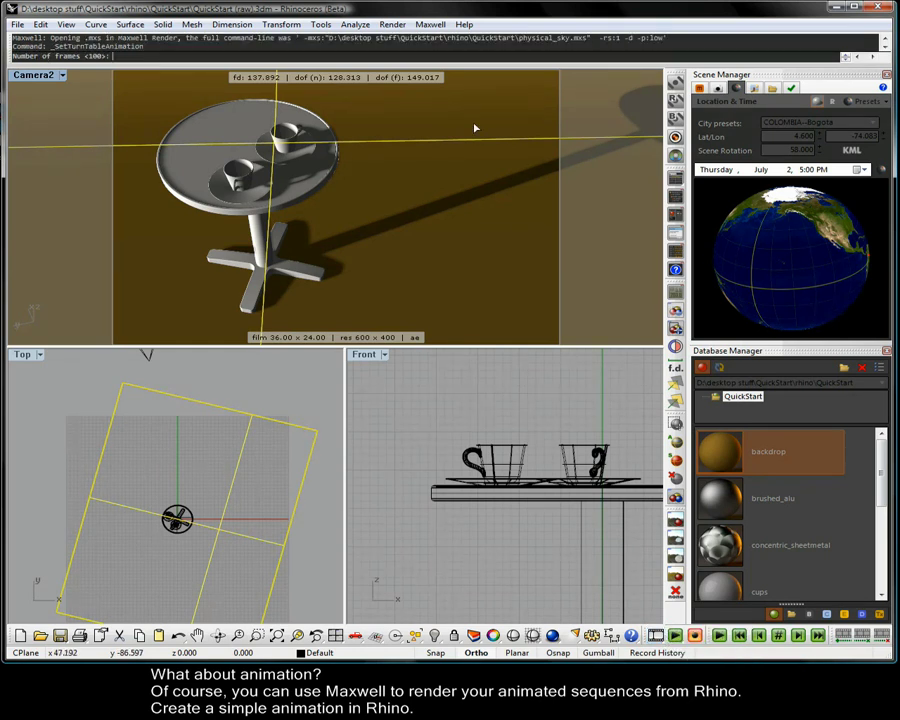
{"action": "type", "text": "40"}
{"action": "key", "text": "Return"}
{"action": "key", "text": "Return"}
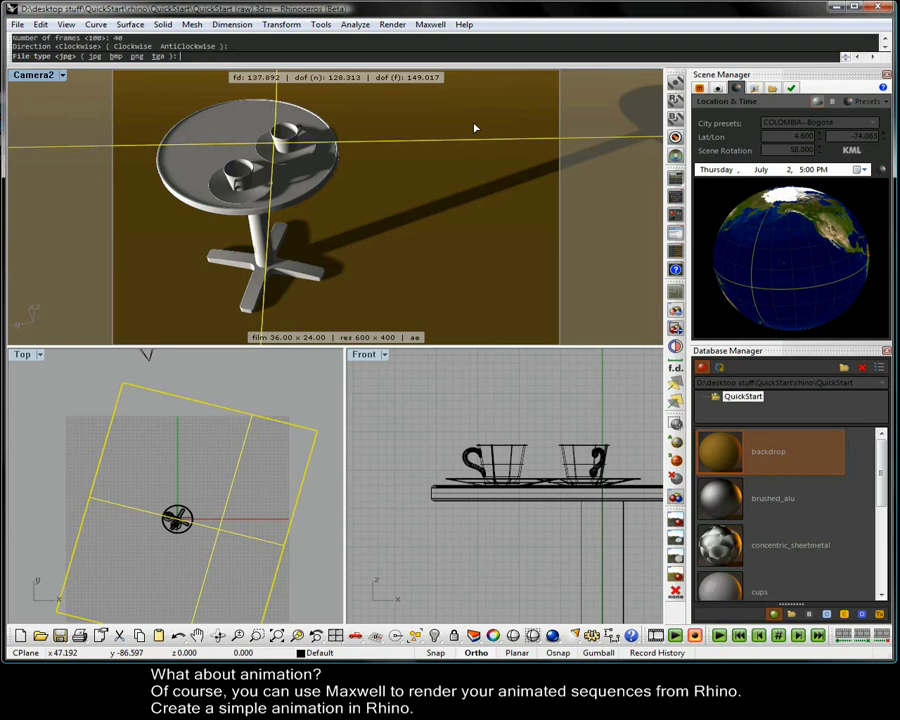
{"action": "key", "text": "Return"}
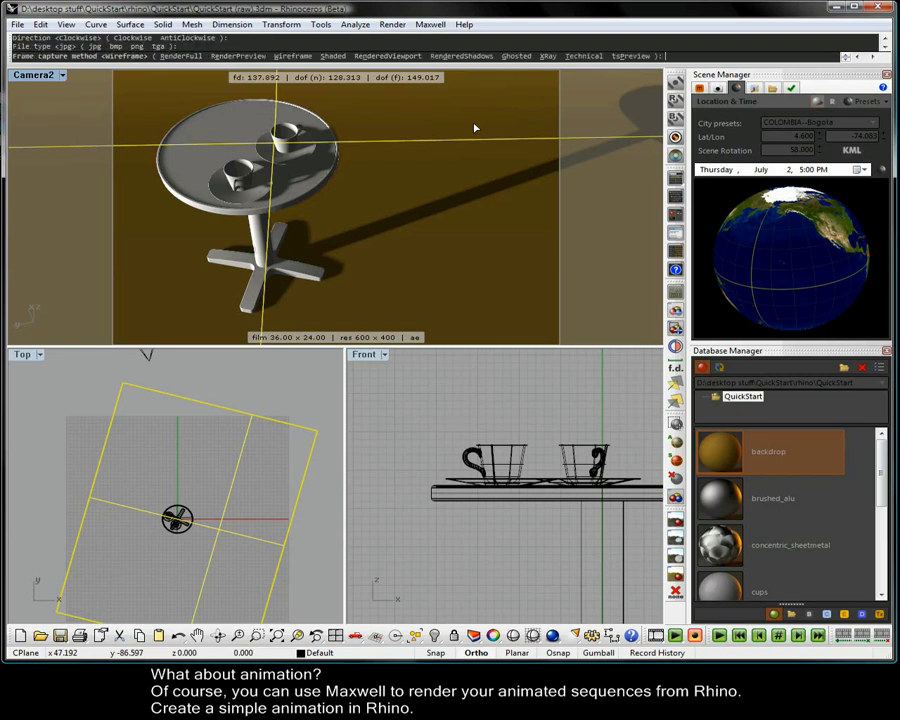
{"action": "left_click", "coordinate": [183, 56]}
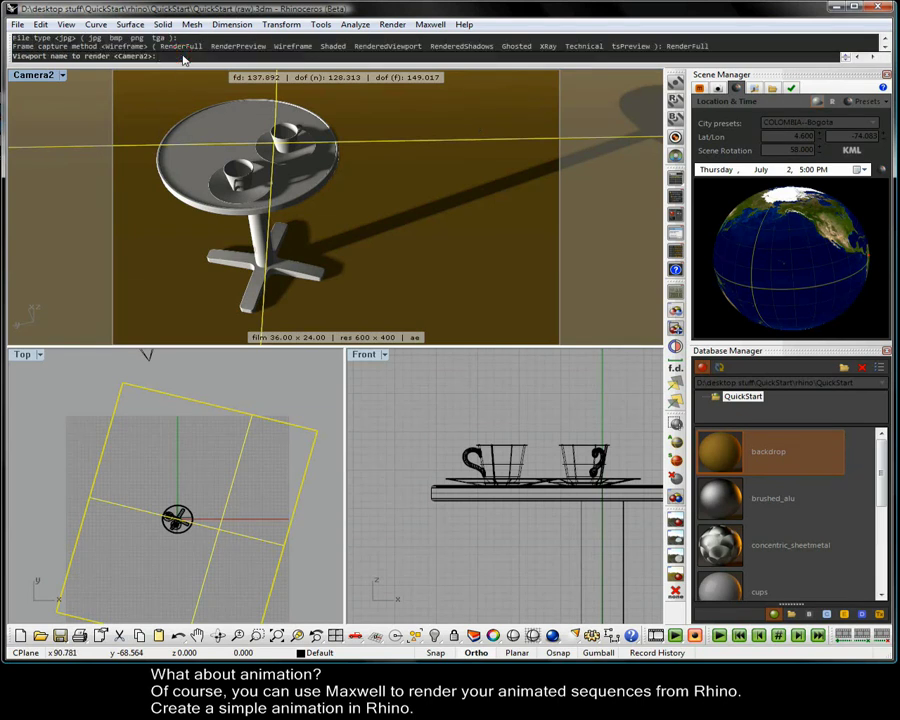
{"action": "key", "text": "Return"}
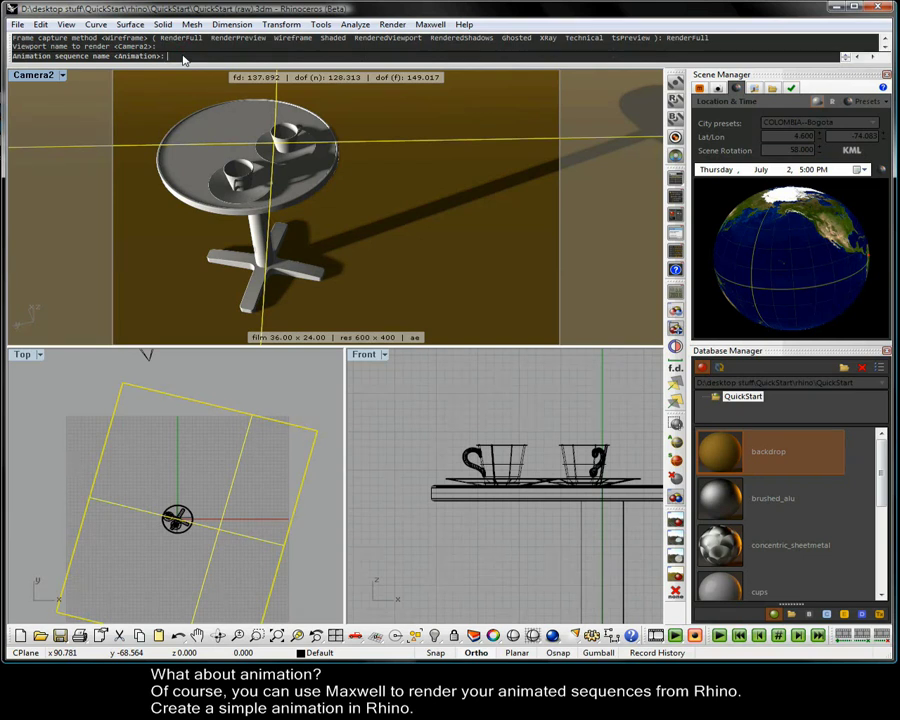
{"action": "type", "text": "test_animat"}
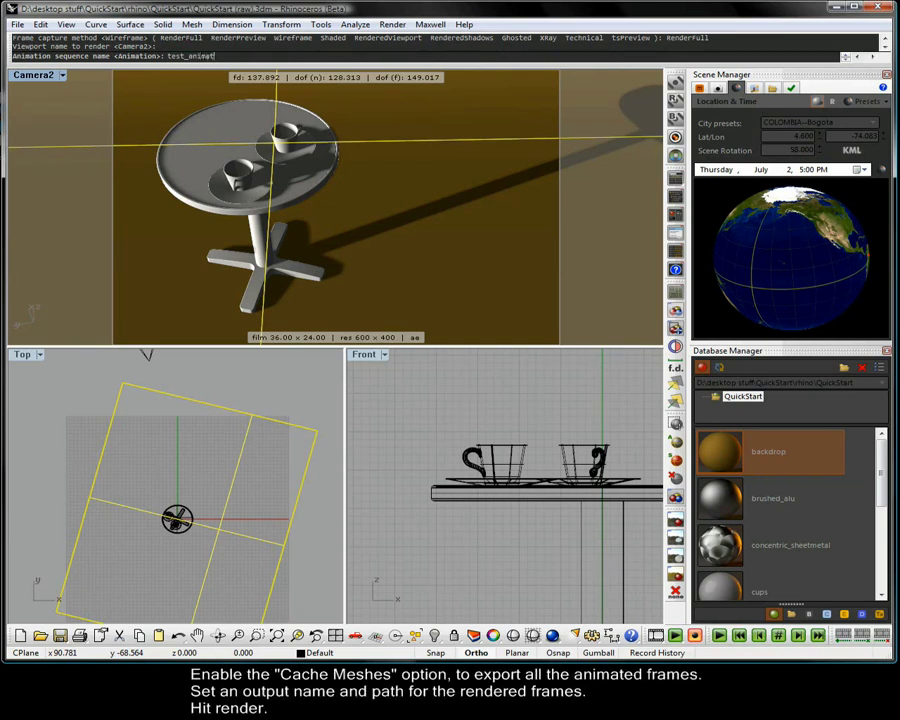
{"action": "type", "text": "ion"}
{"action": "key", "text": "Return"}
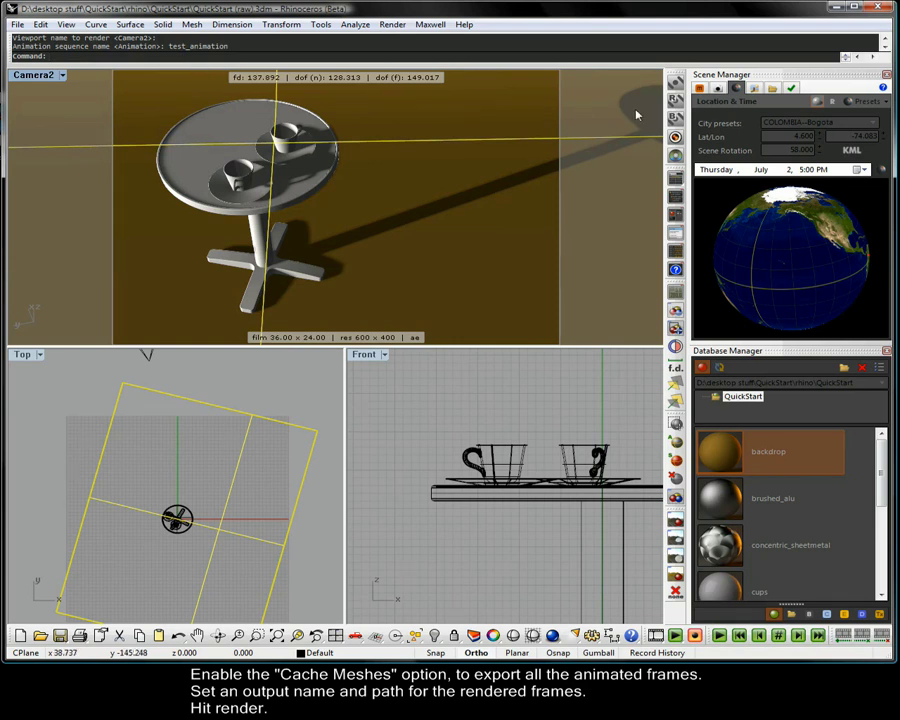
Turn on Cache Meshes and record frames 0–39 of the turntable into the Untitled folder.
{"action": "left_click", "coordinate": [772, 88]}
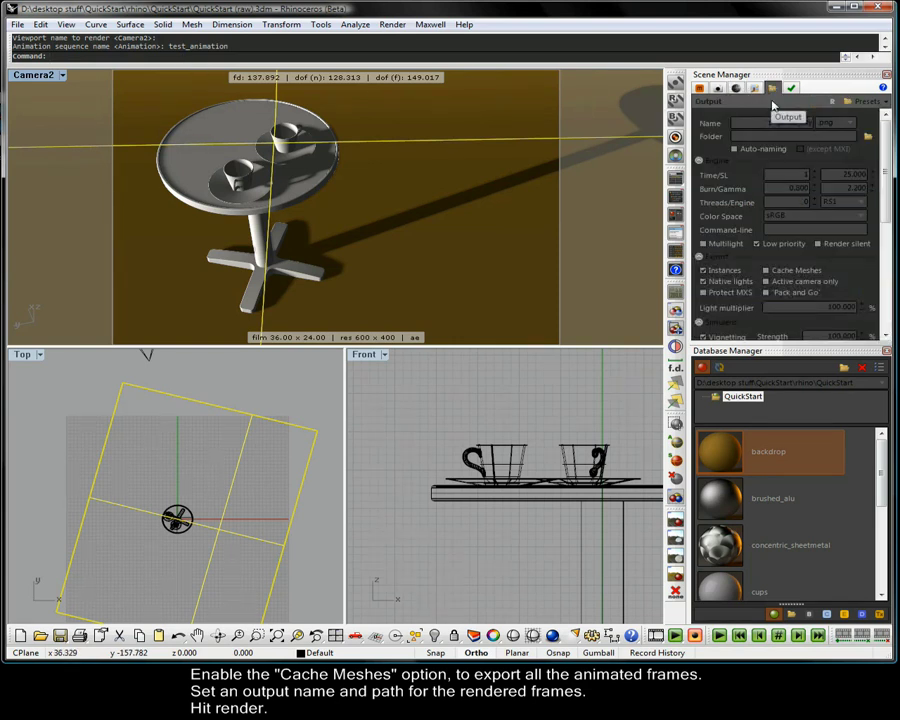
{"action": "left_click", "coordinate": [798, 276]}
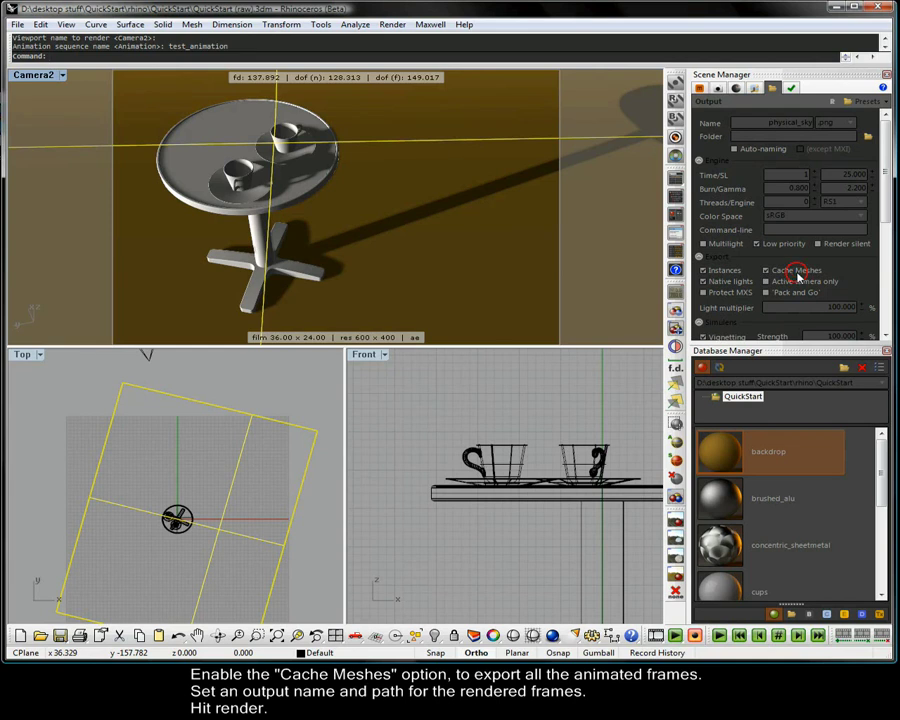
{"action": "left_click", "coordinate": [695, 636]}
{"action": "left_click", "coordinate": [538, 583]}
{"action": "left_click", "coordinate": [362, 472]}
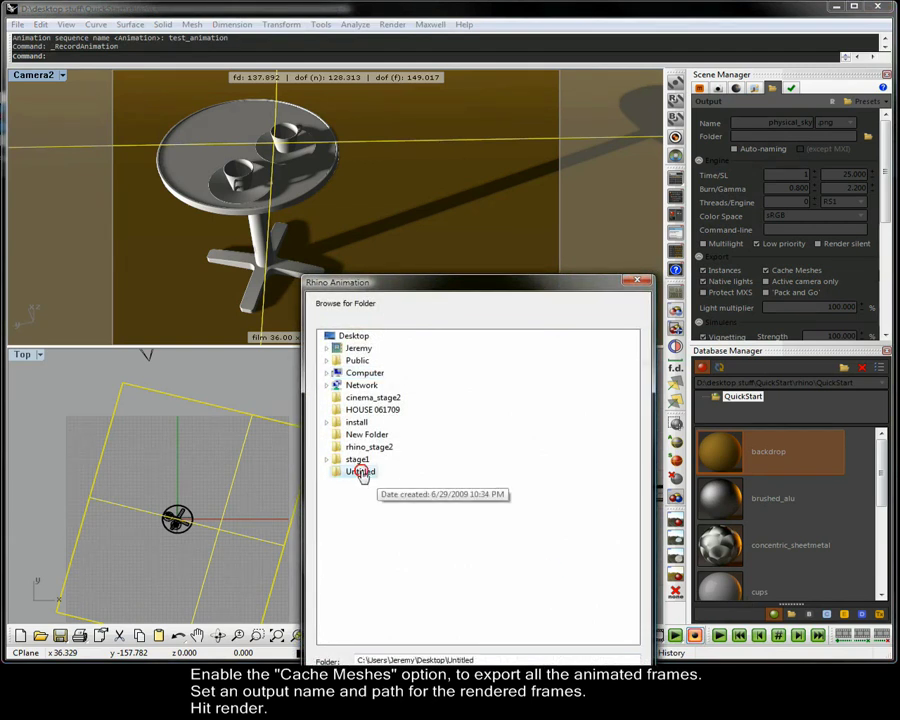
{"action": "left_click", "coordinate": [530, 690]}
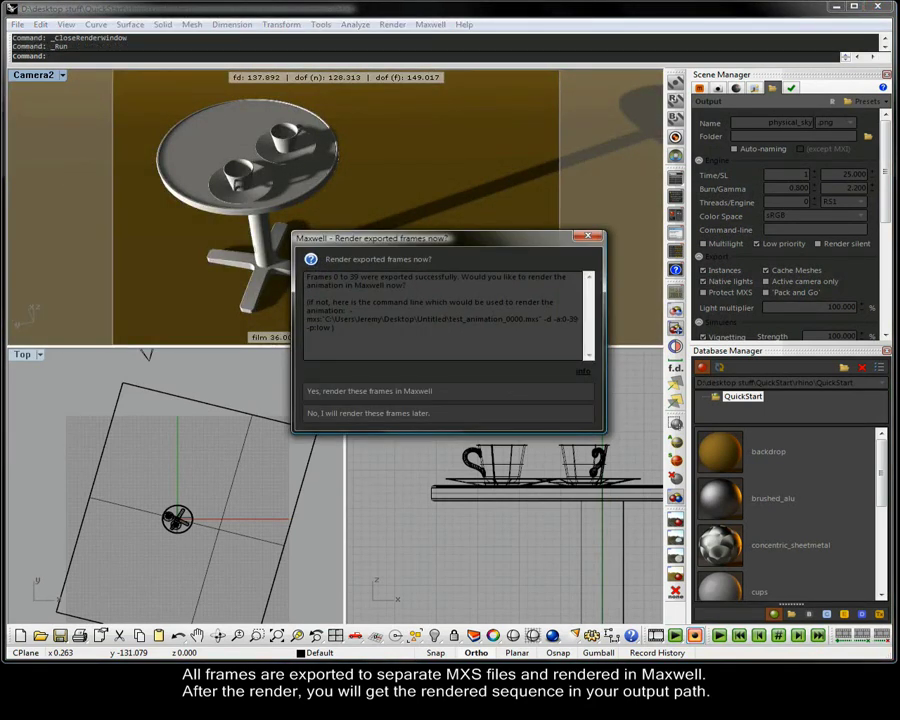
Accept the prompt to render the exported test_animation frames in Maxwell.
{"action": "left_click", "coordinate": [345, 392]}
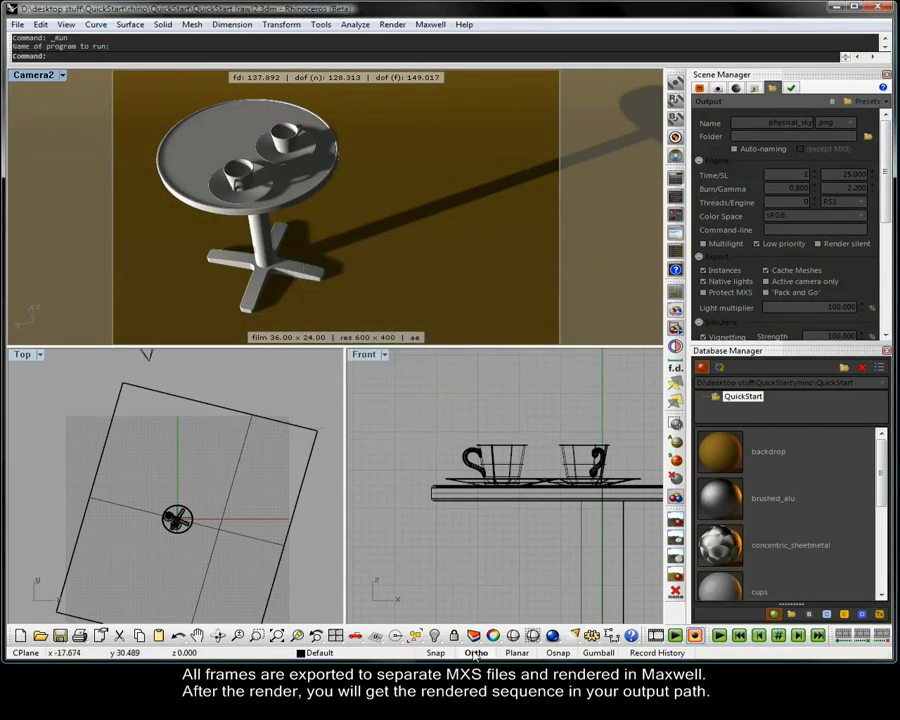